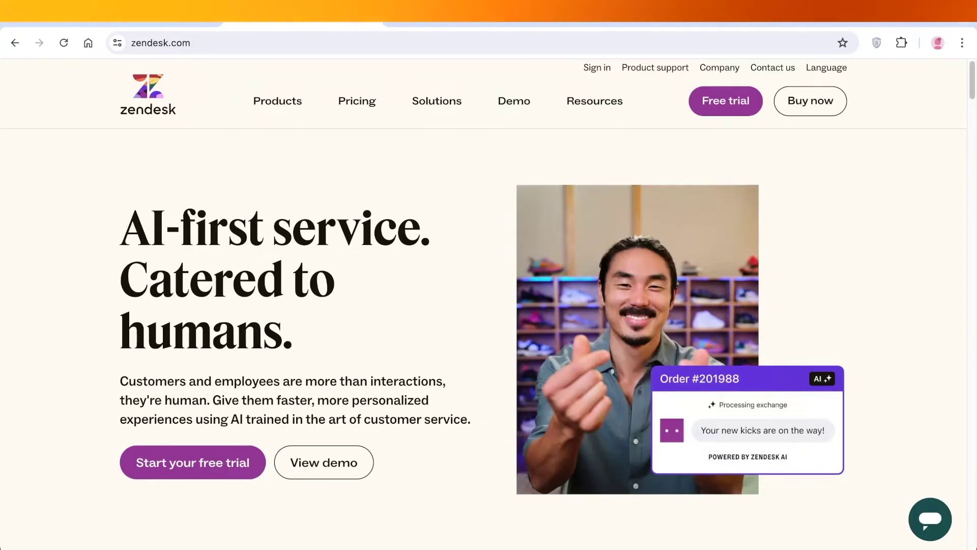
Scroll through the zendesk.com homepage, then return to it from the AI page
scroll(484, 305, down, 5)
scroll(483, 305, down, 4)
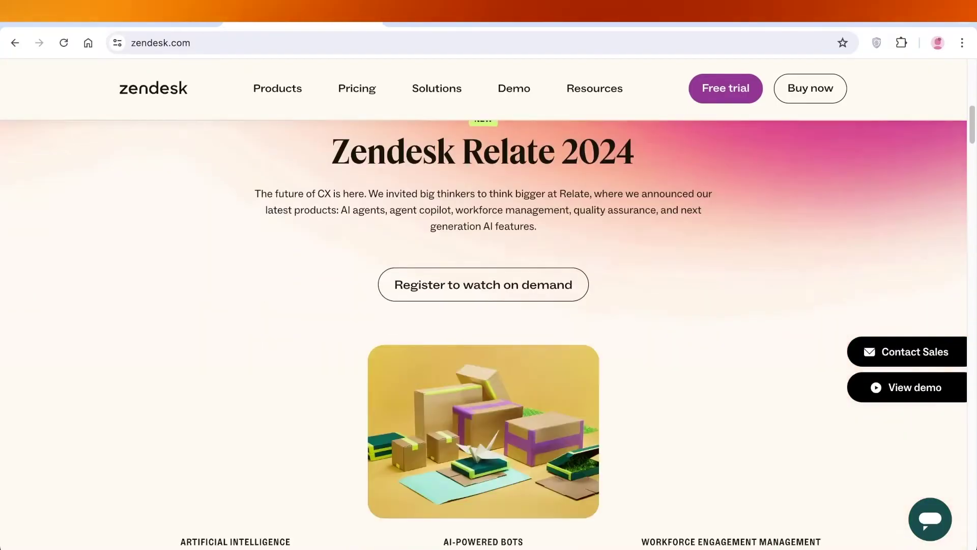
scroll(484, 305, down, 3)
scroll(483, 305, down, 7)
scroll(483, 306, up, 10)
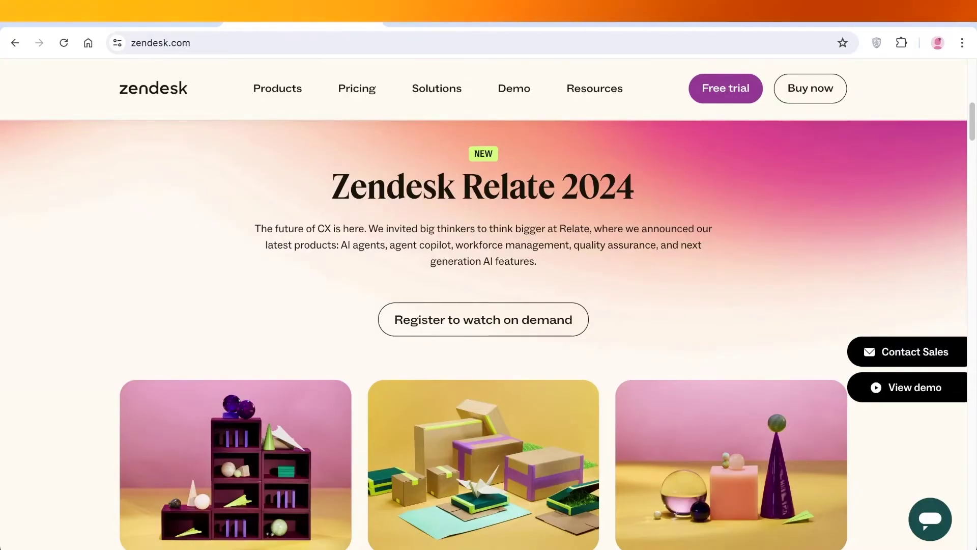
scroll(483, 334, down, 15)
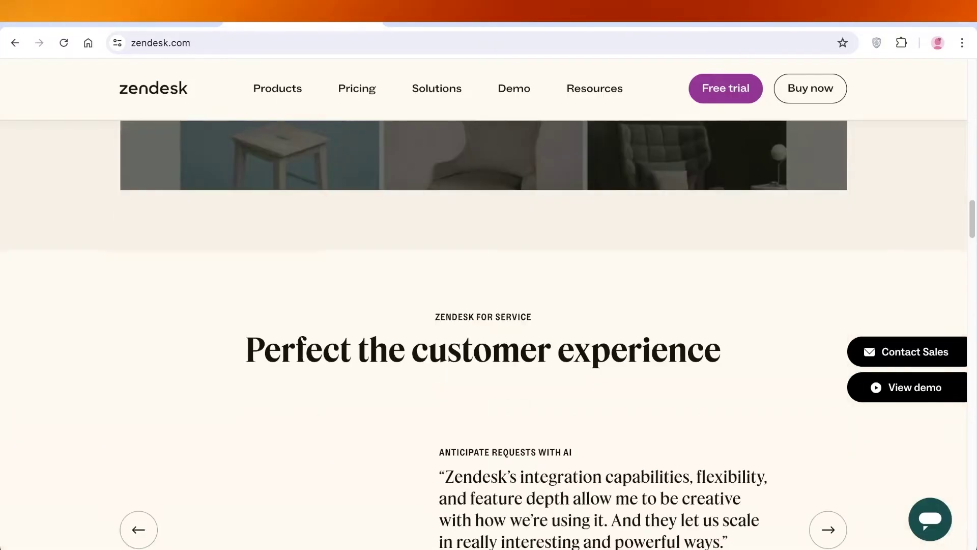
scroll(483, 335, down, 3)
mouse_move(277, 88)
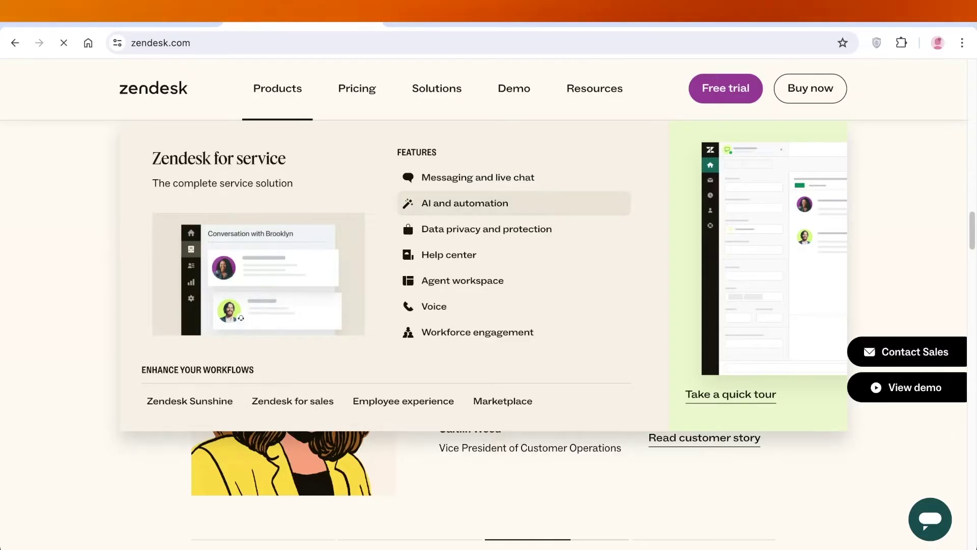
click(465, 203)
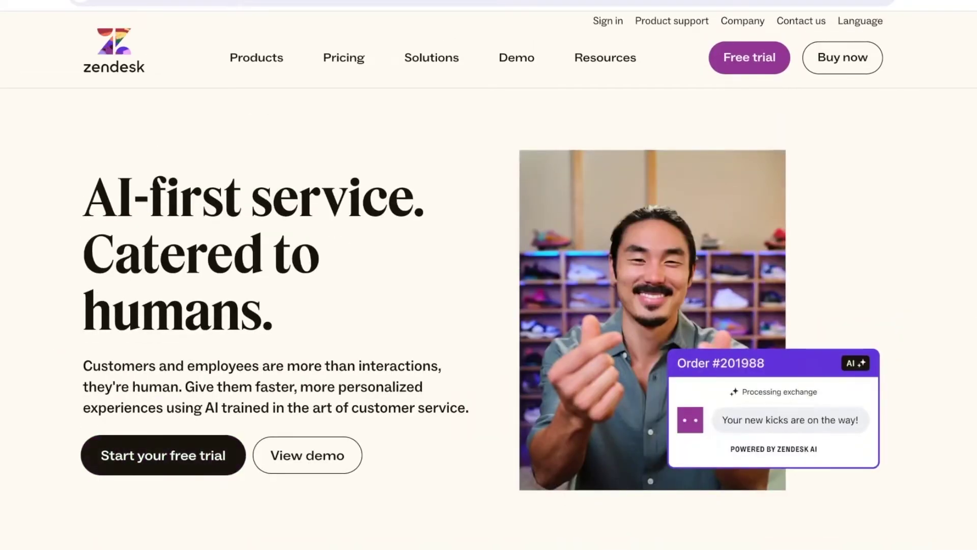
Start the free trial signup with your work email, first and last name, skipping the phone number
click(163, 455)
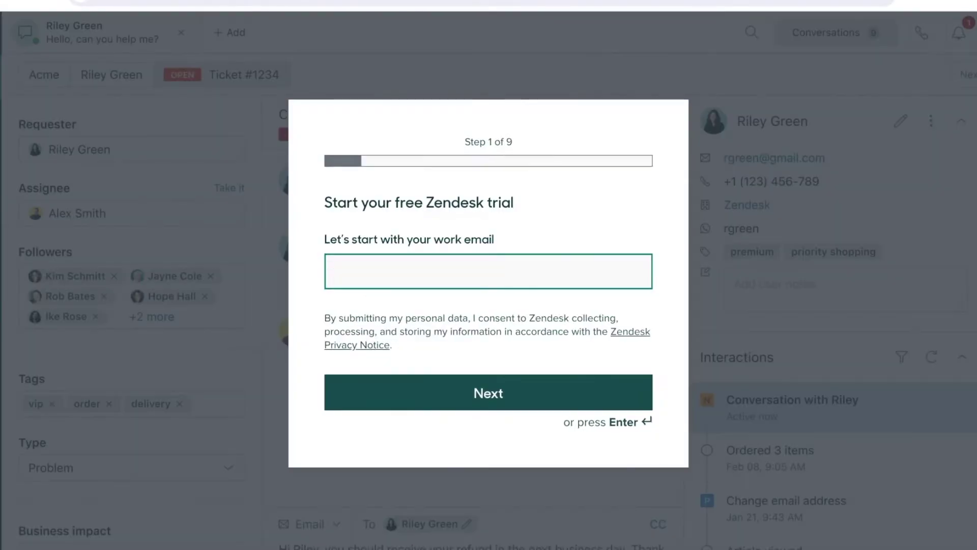
key(Return)
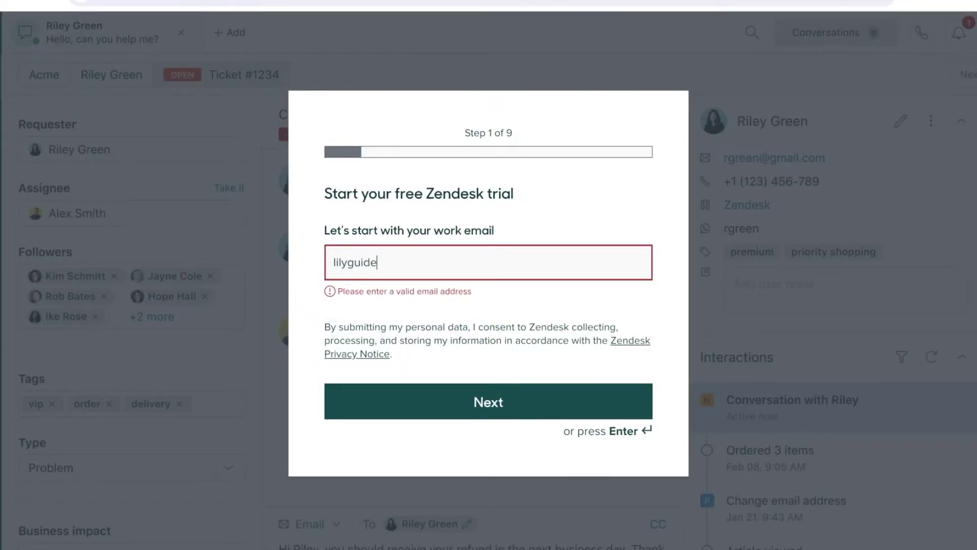
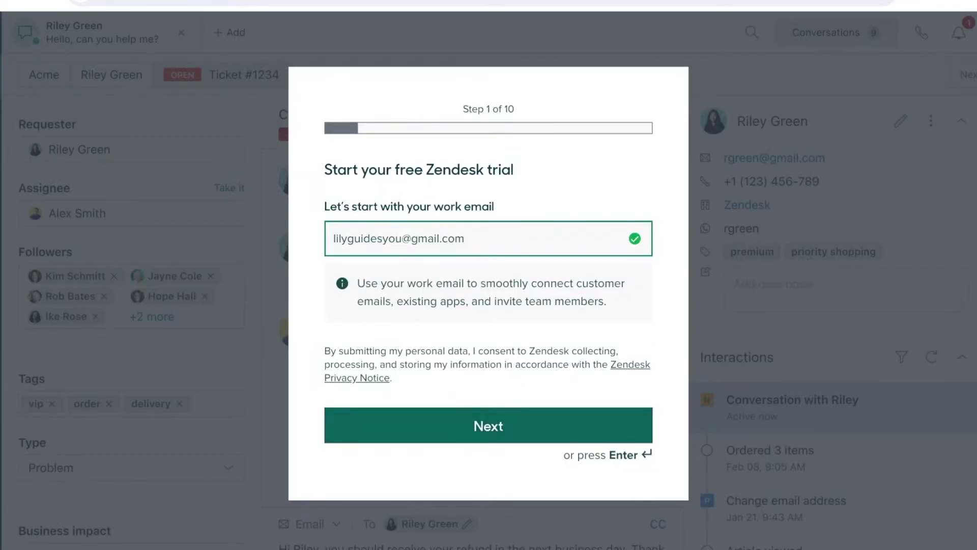
key(Return)
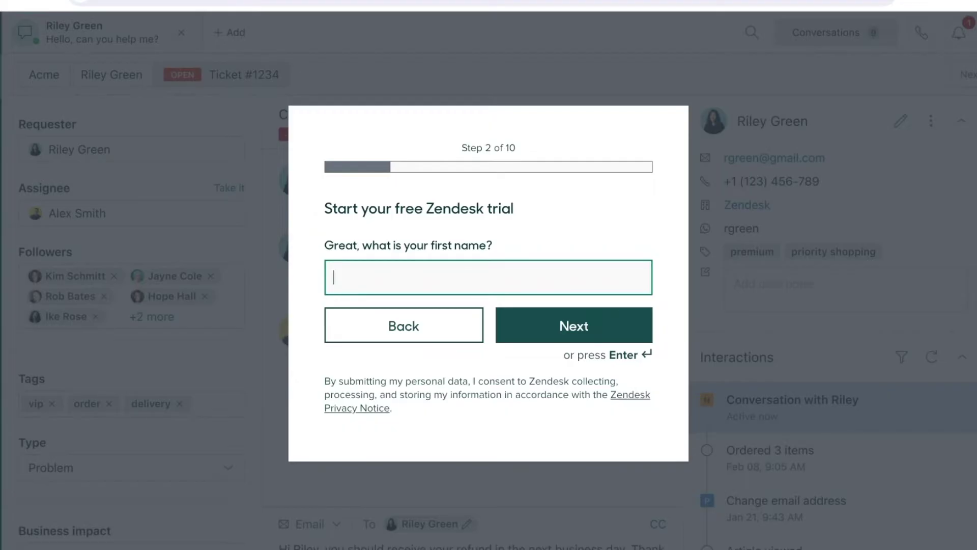
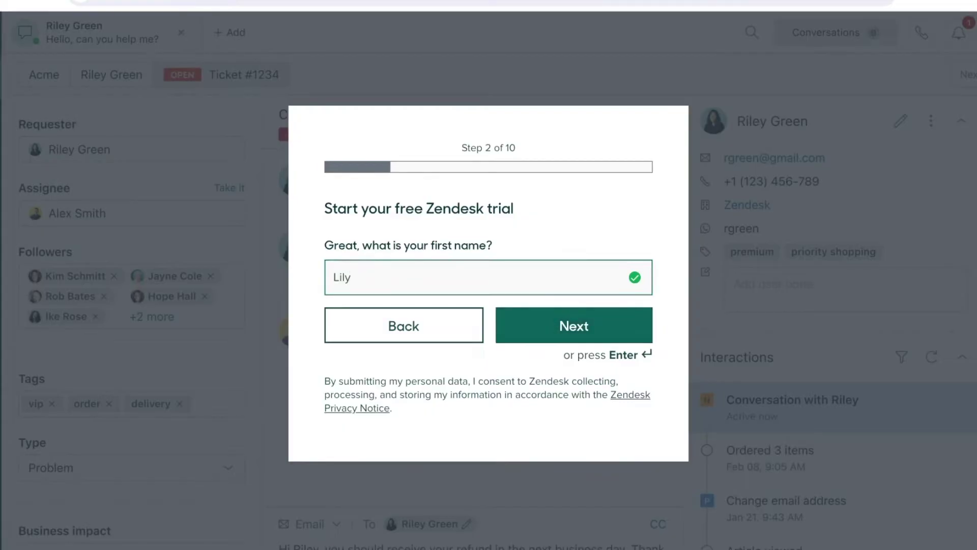
key(Return)
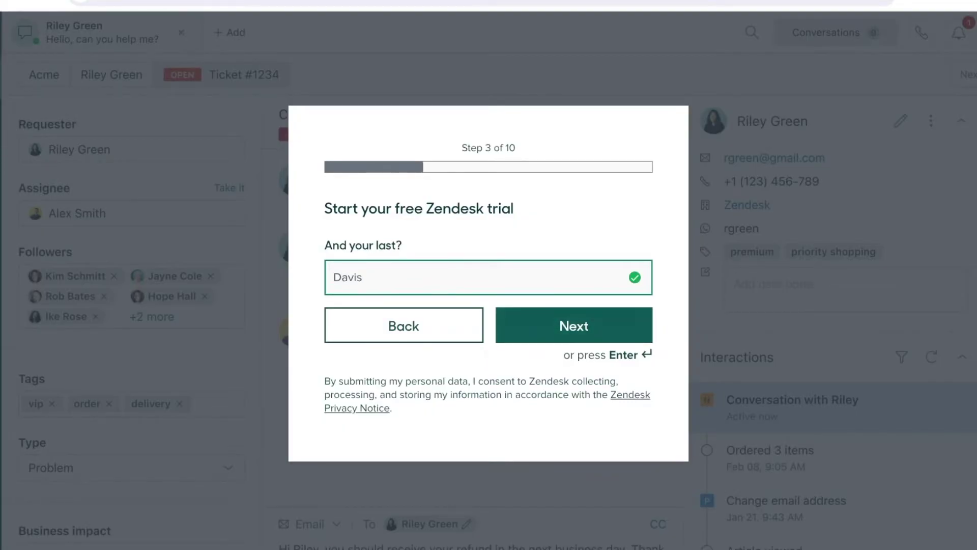
key(Return)
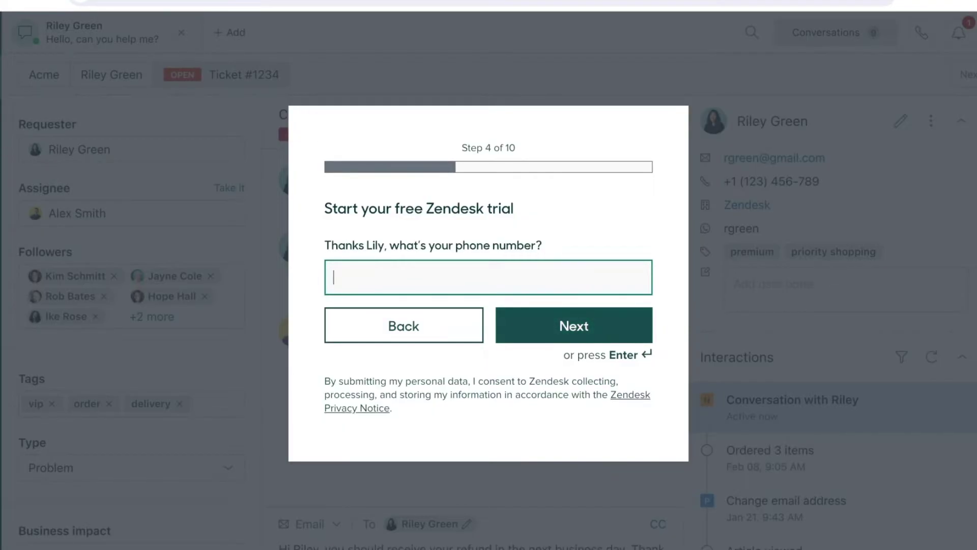
key(Return)
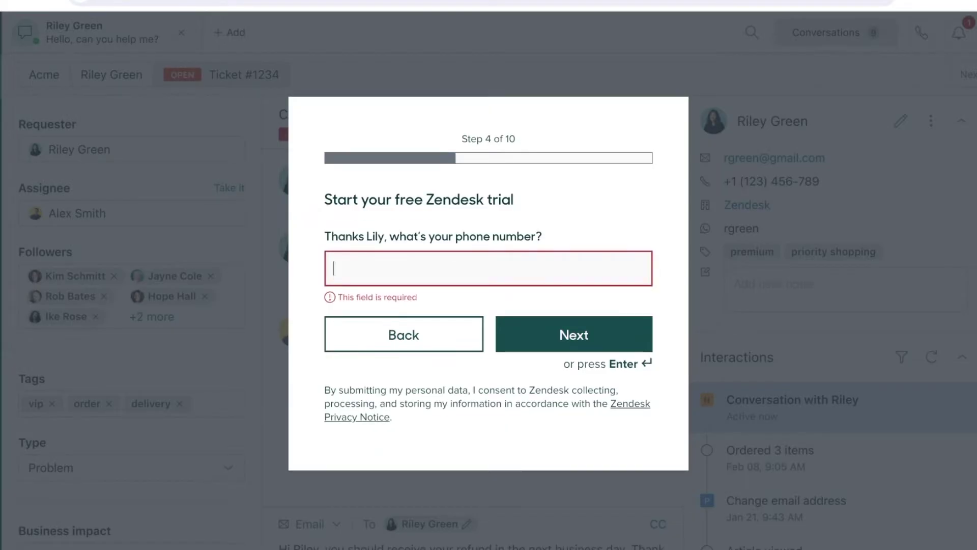
key(Return)
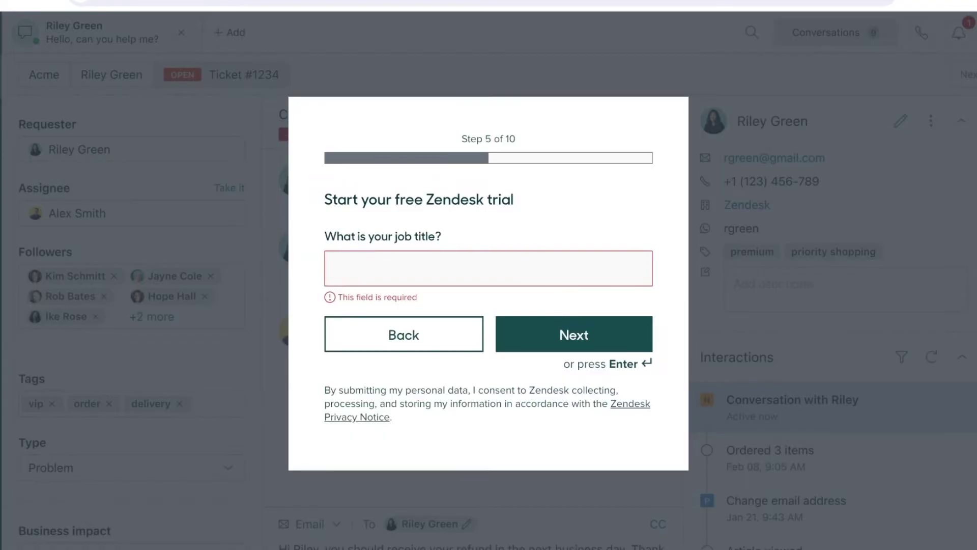
Enter job title Owner and company name Pink Sakura
text(A)
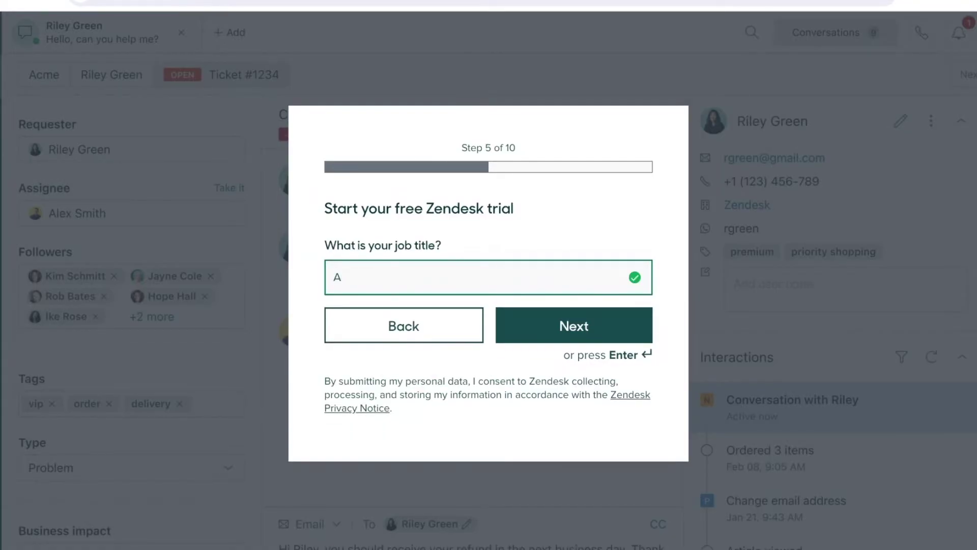
text(Ow)
key(BackSpace)
key(BackSpace)
key(BackSpace)
text(Owner)
key(Return)
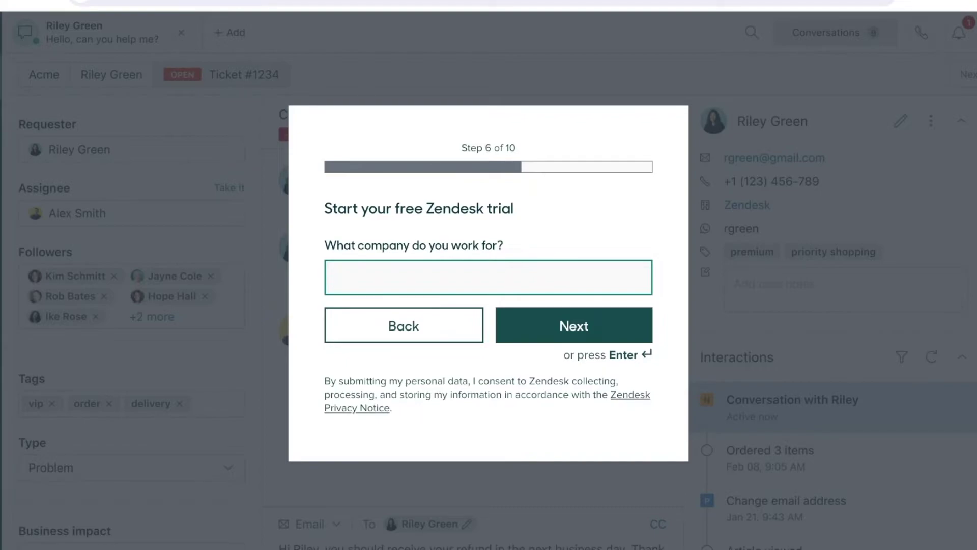
text(A)
key(BackSpace)
text(A)
key(BackSpace)
text(Du)
key(BackSpace)
key(BackSpace)
text(Pink Sakura)
key(Return)
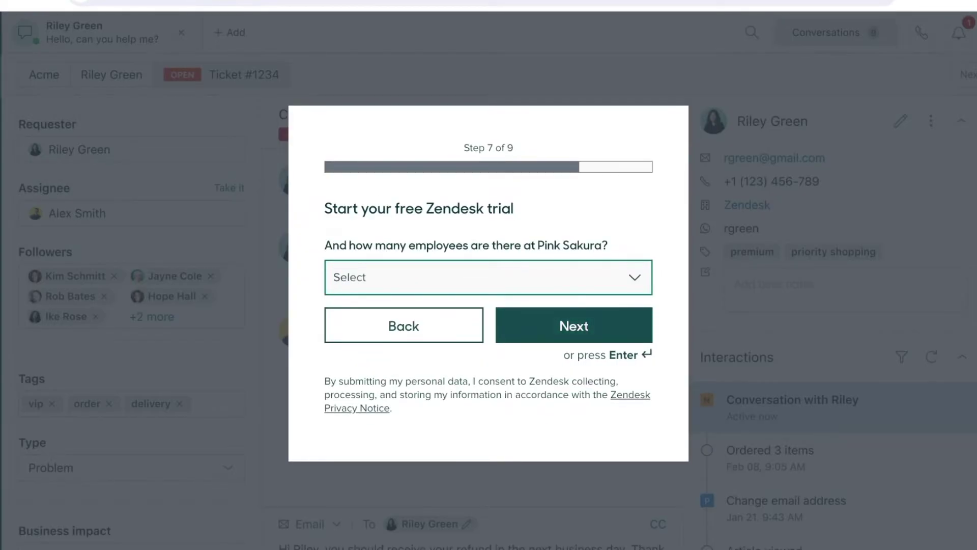
Choose 1-9 employees, enter a password and submit the trial signup
key(Down)
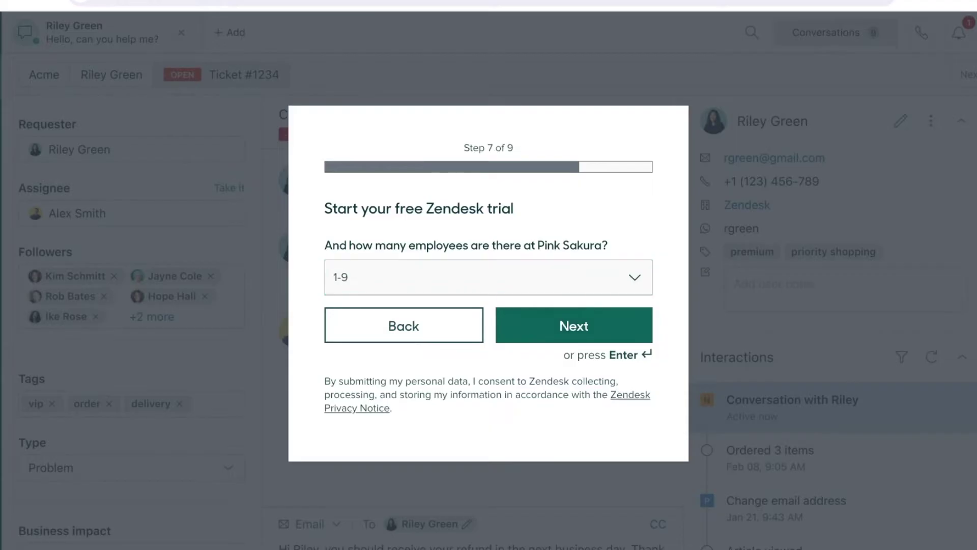
key(Return)
key(Return)
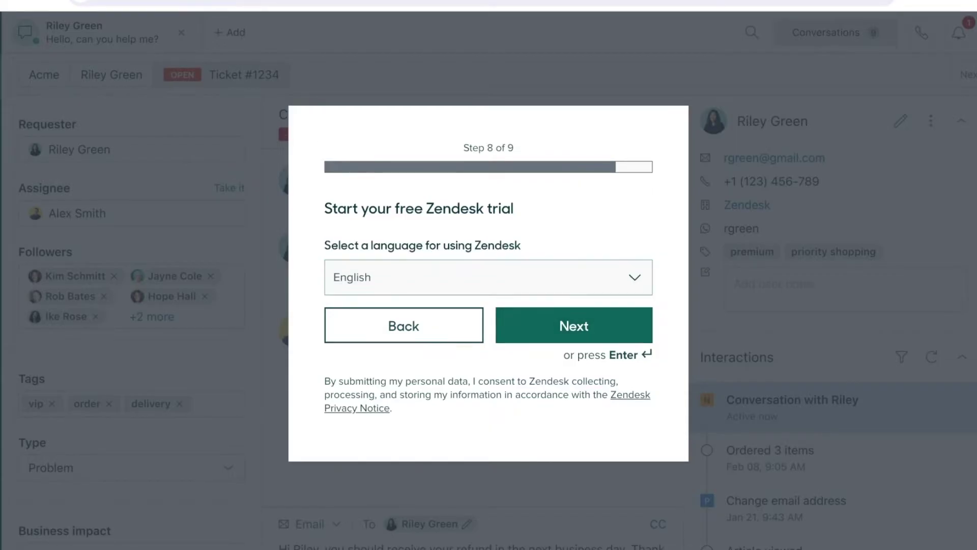
text(pa)
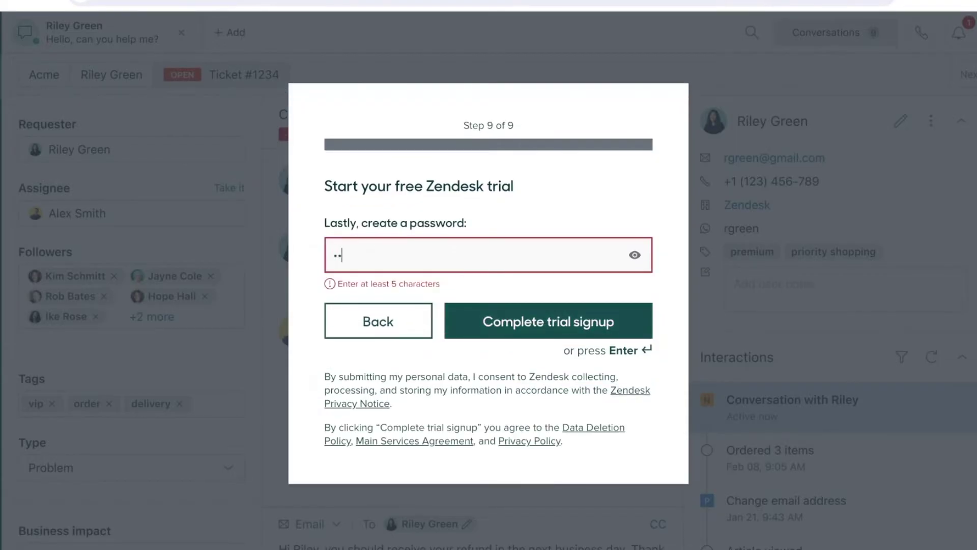
text(sswo)
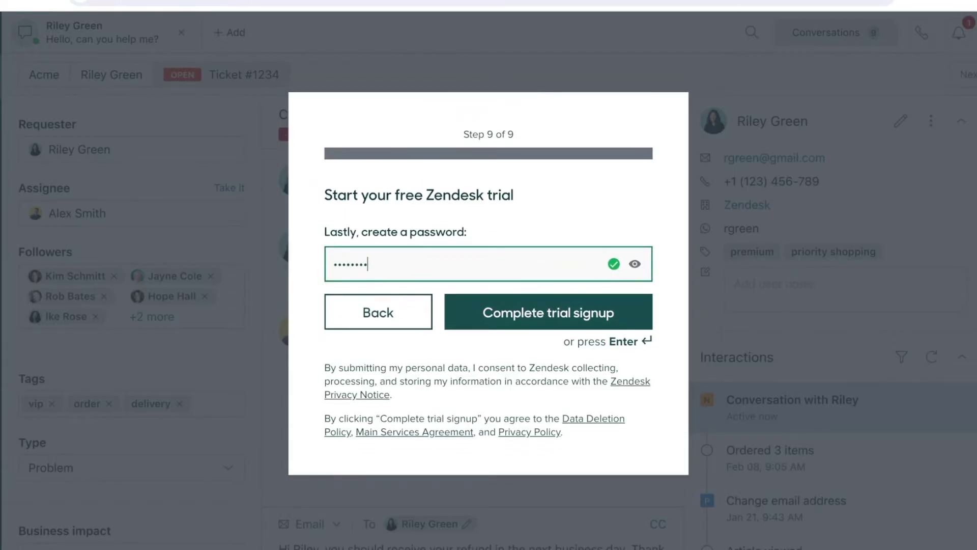
key(Return)
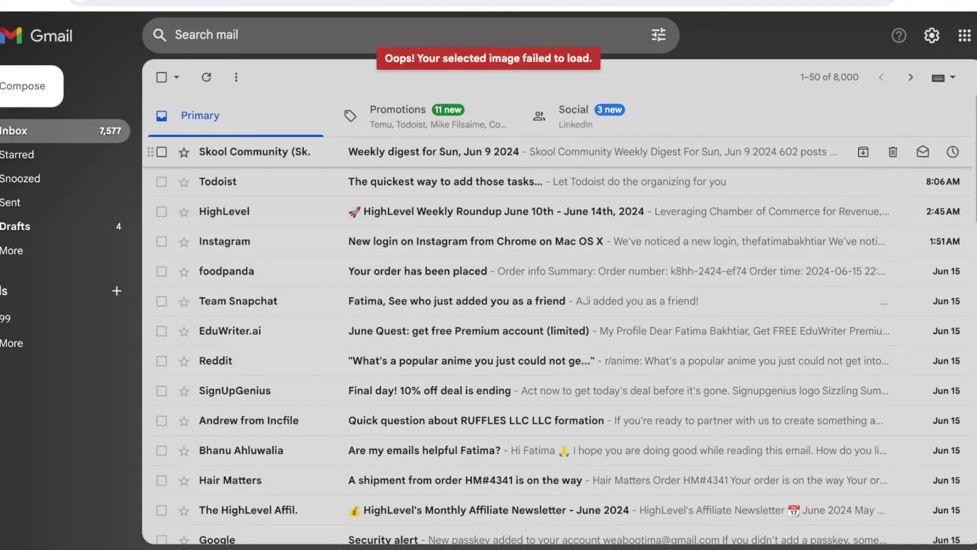
Sign in to the trial signup's Google account in Gmail using its passkey
click(400, 115)
click(974, 35)
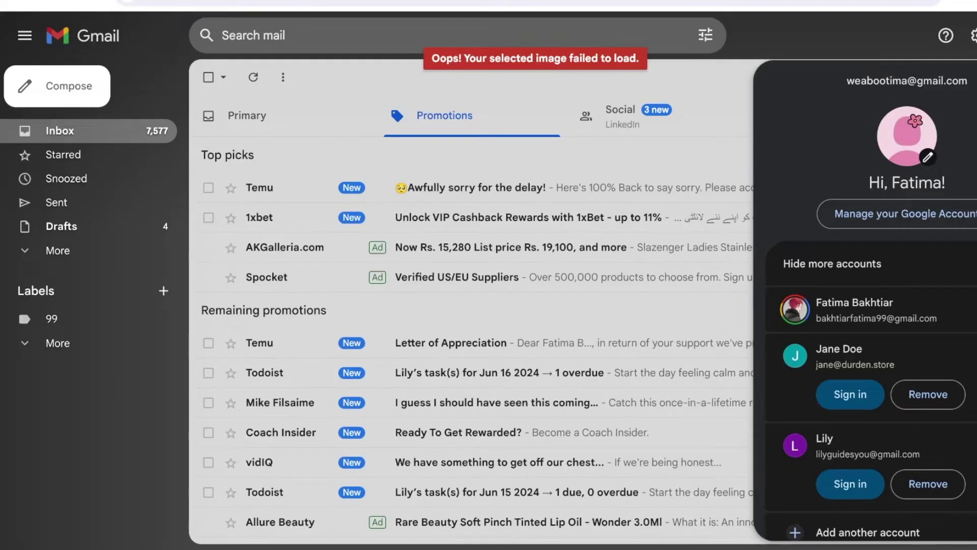
click(849, 483)
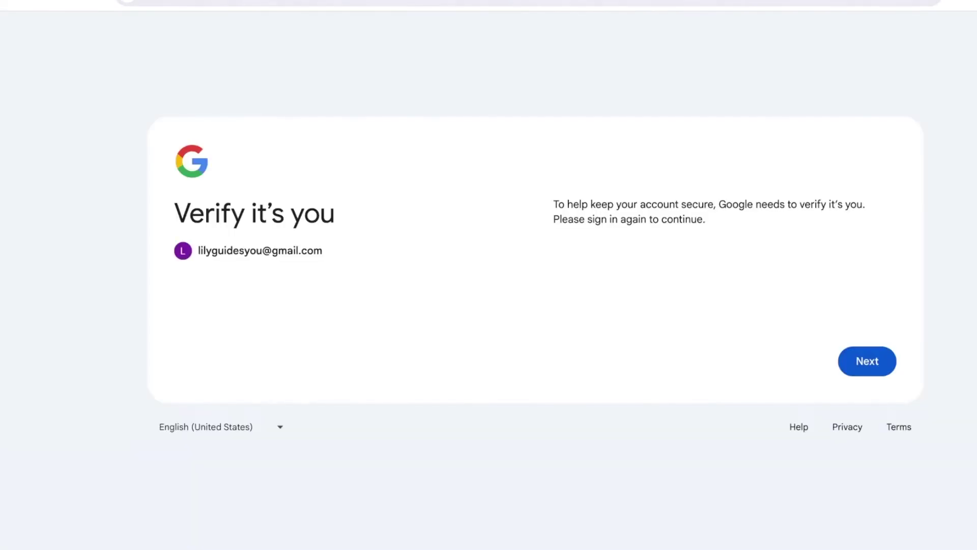
key(Return)
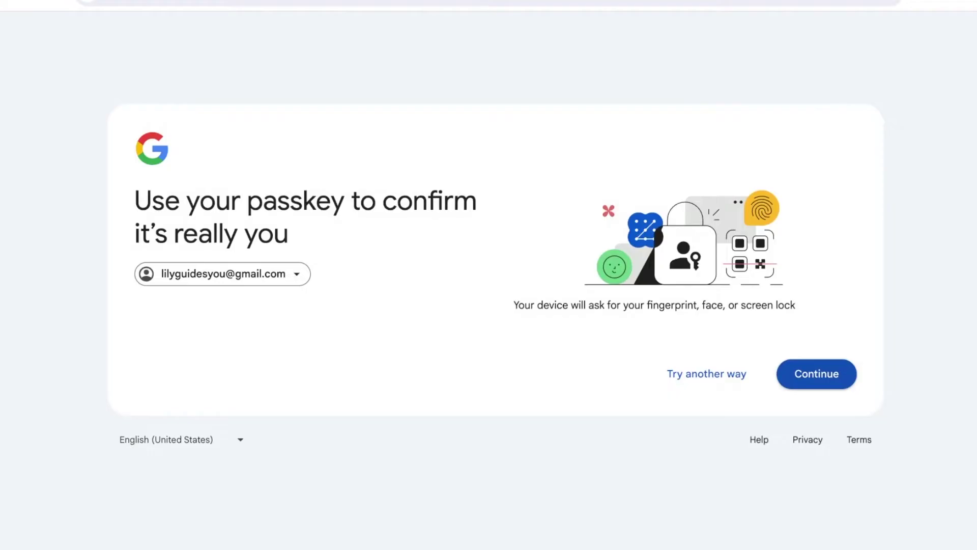
key(Return)
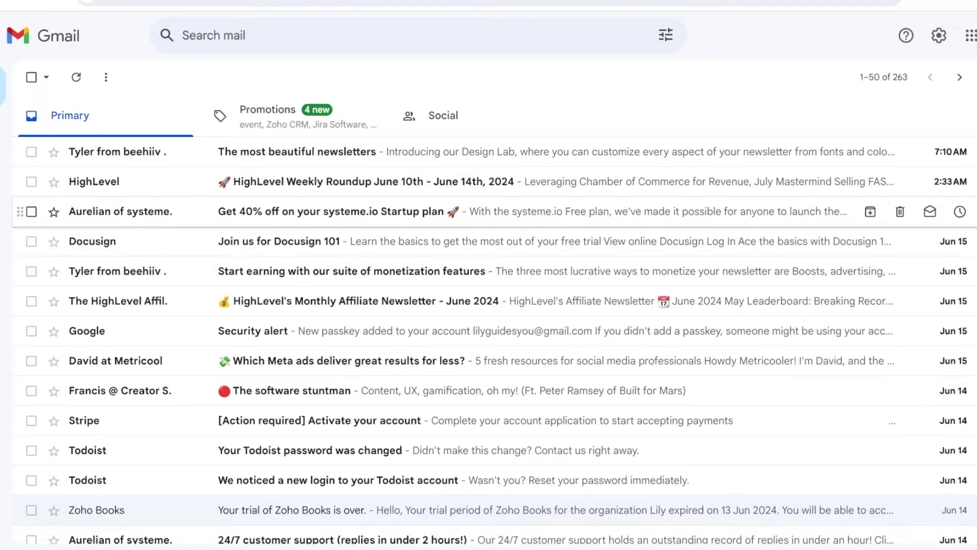
Check the Gmail Spam folder for the Zendesk trial email
scroll(489, 446, down, 4)
scroll(489, 445, up, 4)
click(275, 117)
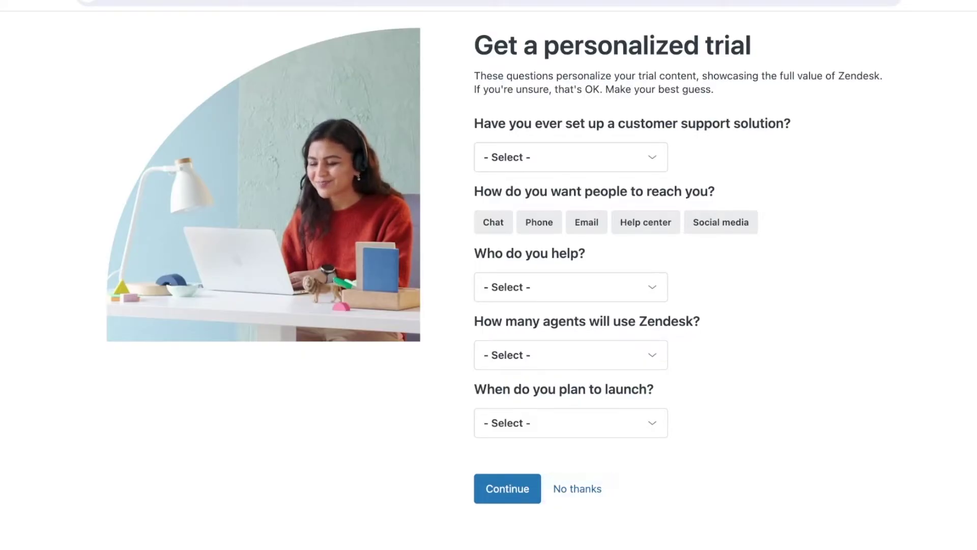
Skip the personalization questions and browse Customers, Organizations, Reporting and Settings
click(577, 488)
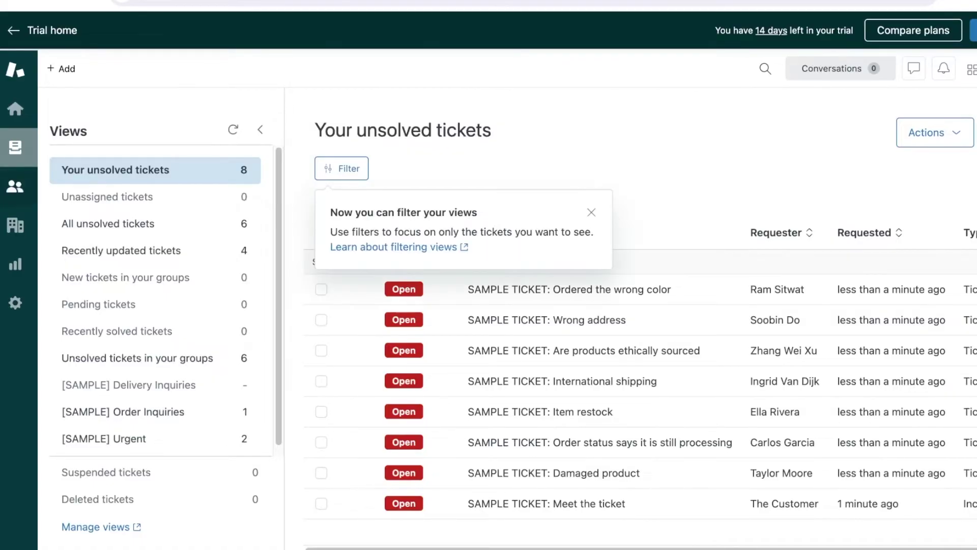
click(15, 186)
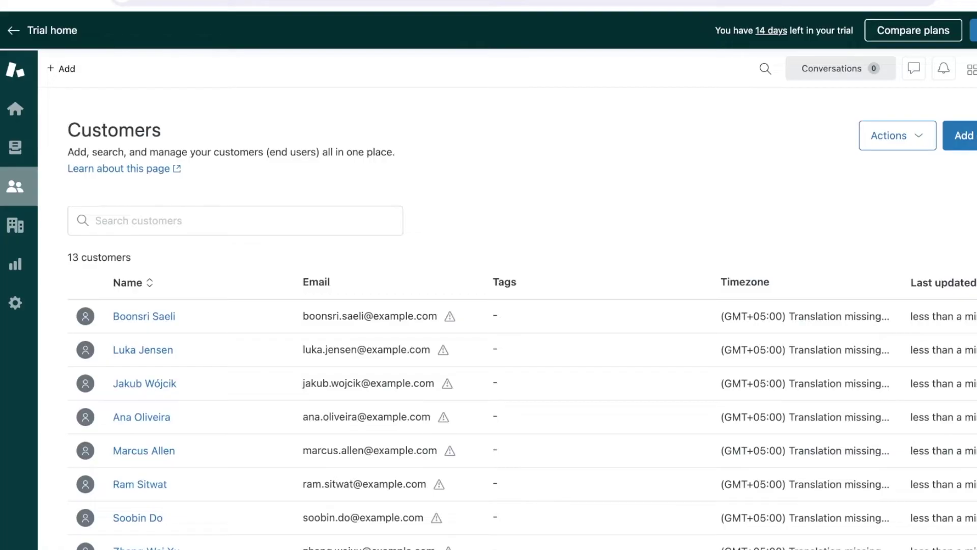
click(15, 225)
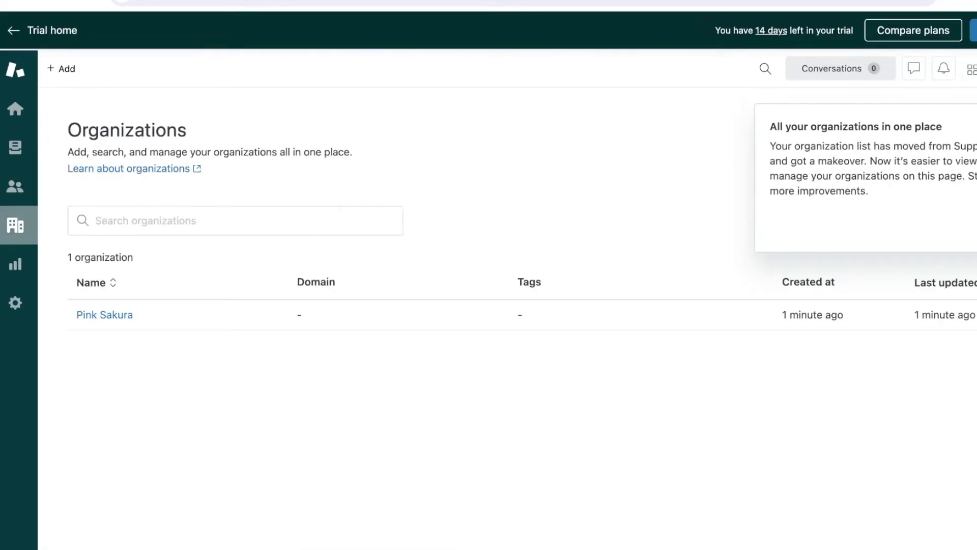
click(15, 264)
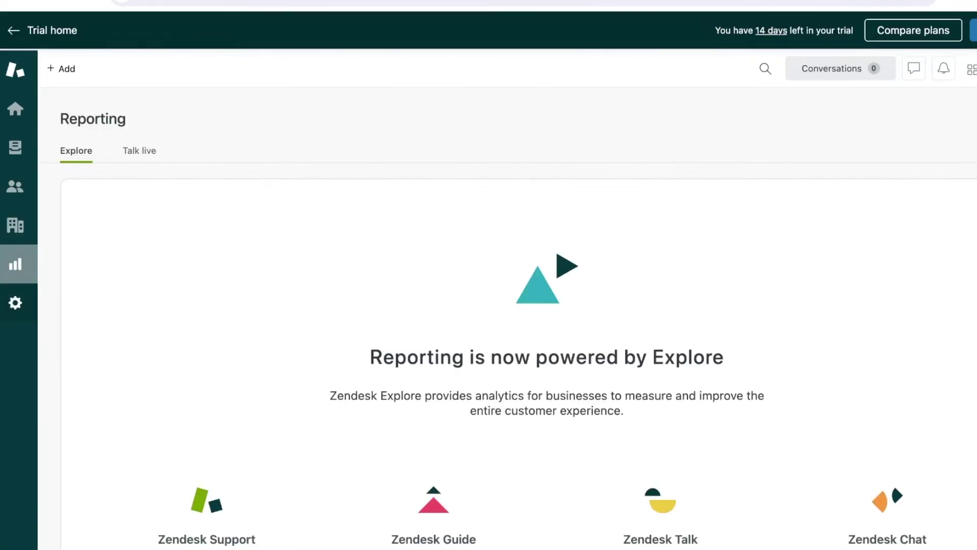
click(15, 303)
click(52, 30)
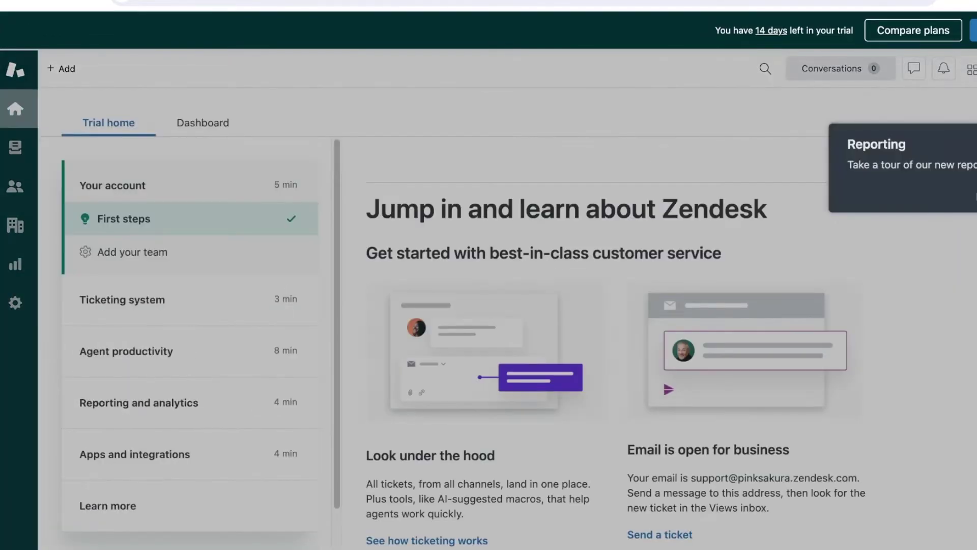
Dismiss the reporting tour popup and open the ticket Views list
key(Escape)
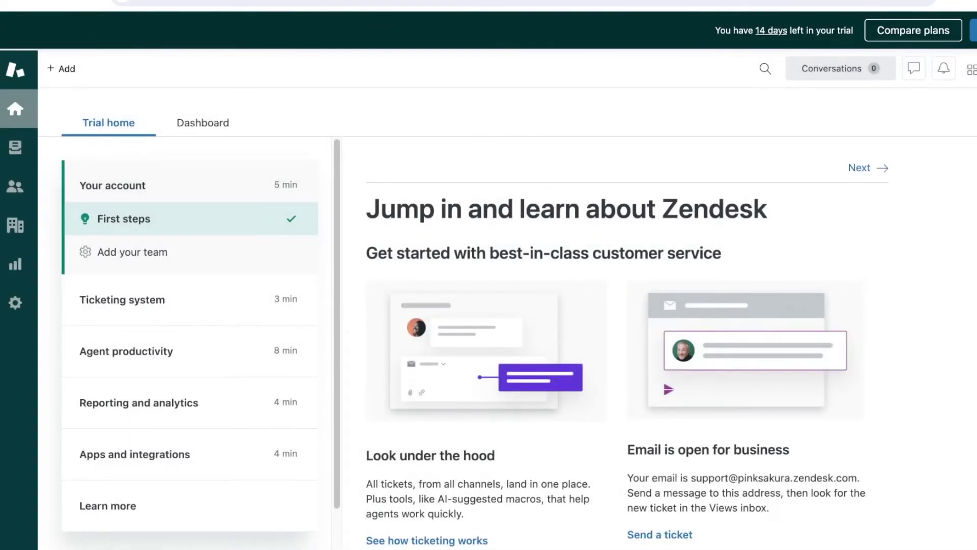
scroll(189, 331, down, 1)
scroll(611, 341, down, 10)
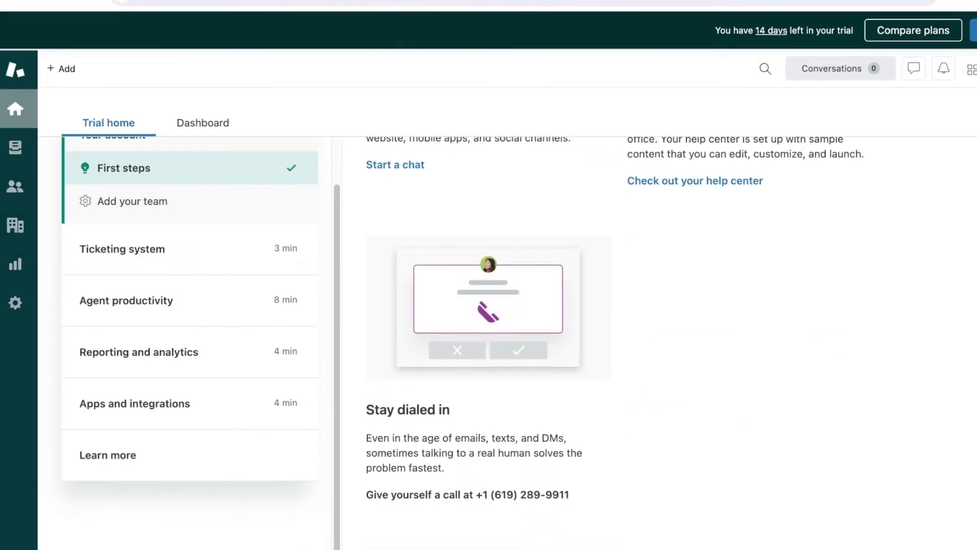
scroll(611, 340, up, 10)
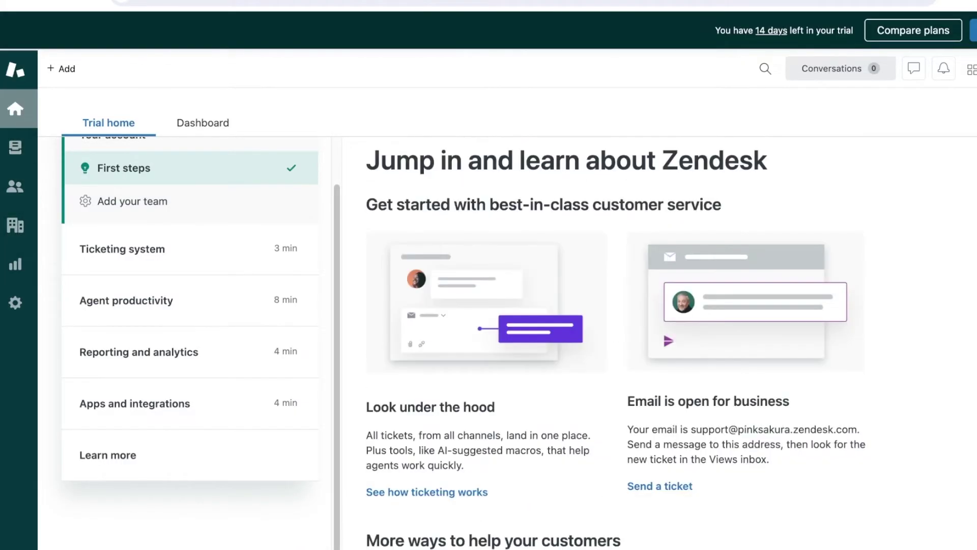
click(15, 147)
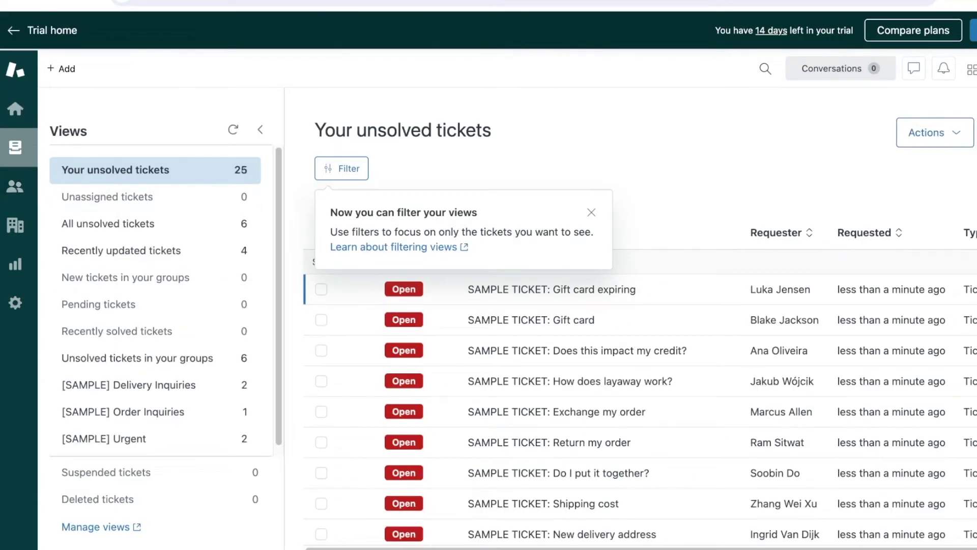
Dismiss the view filtering tip, glance at the products list, and open Organizations
click(591, 212)
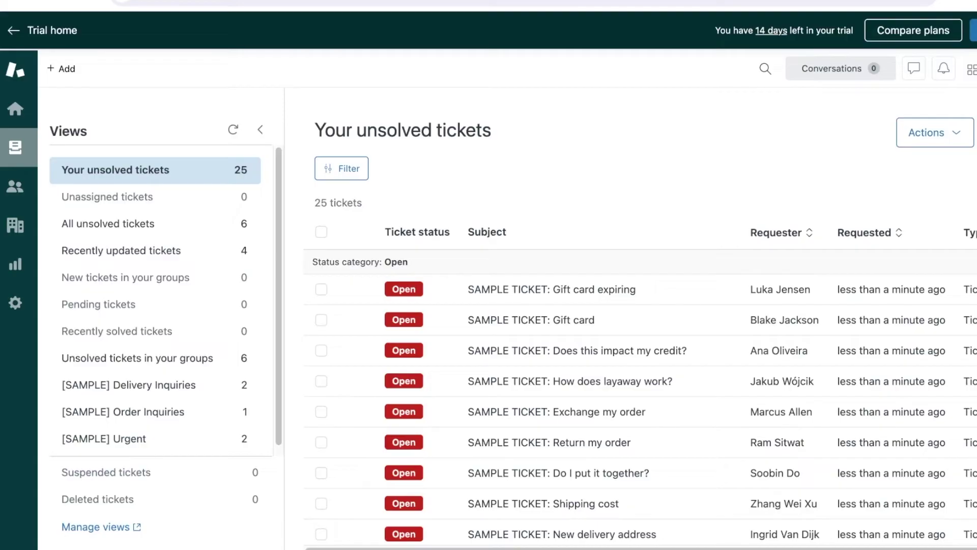
click(971, 69)
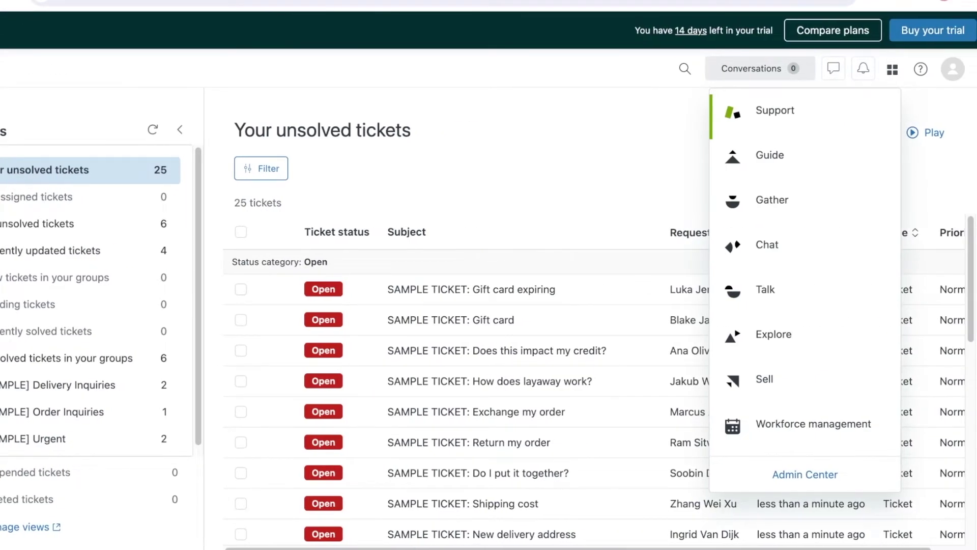
key(Escape)
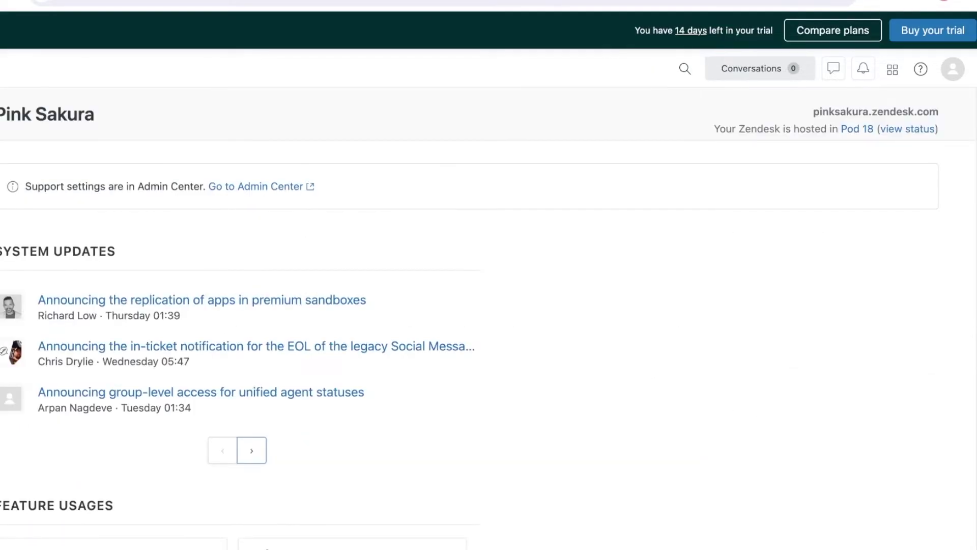
scroll(316, 316, down, 5)
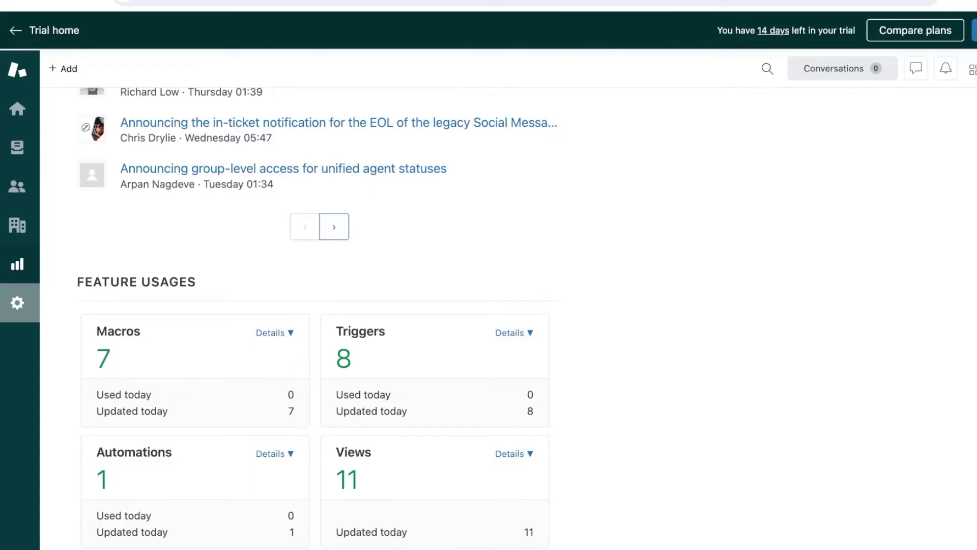
click(17, 225)
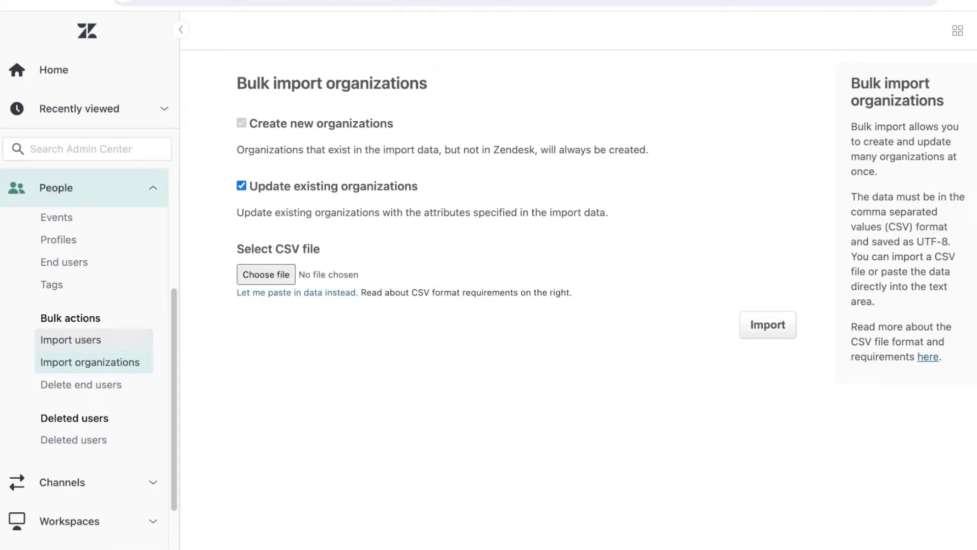
Visit the Admin Center bulk user import page and then the Admin Center home
click(71, 340)
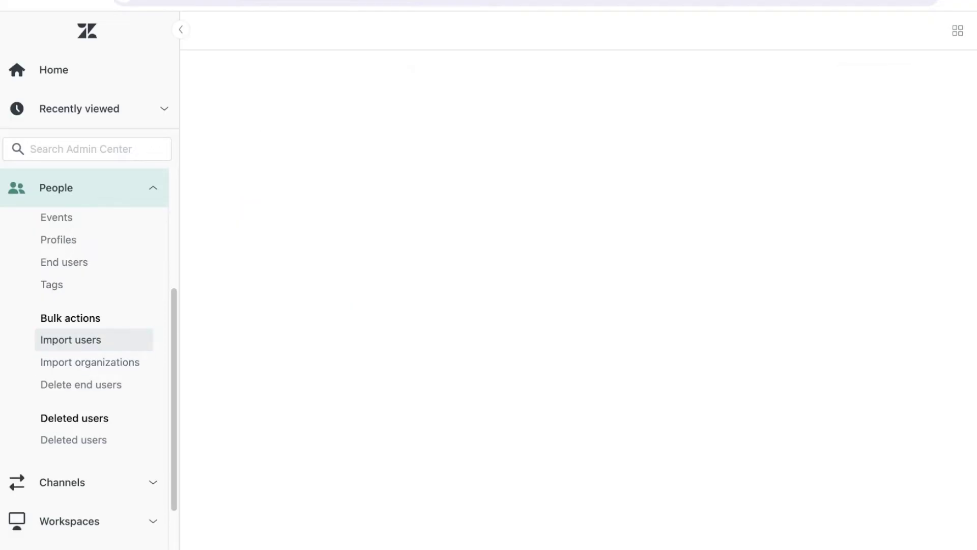
scroll(87, 356, down, 3)
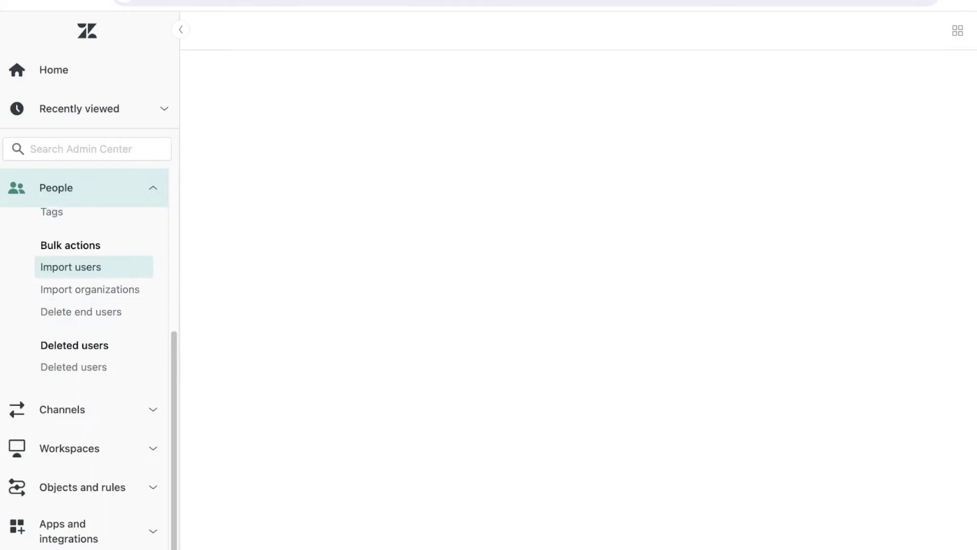
click(53, 69)
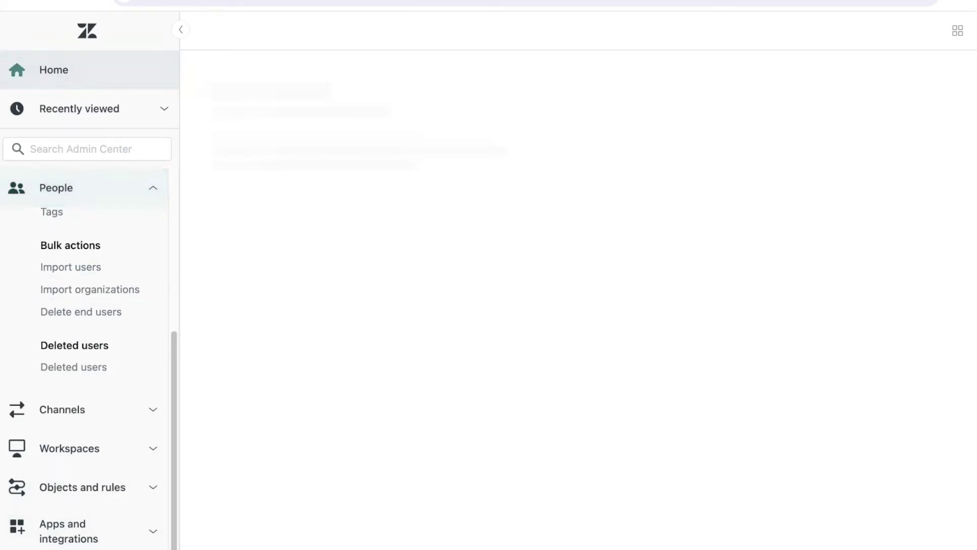
scroll(437, 300, down, 7)
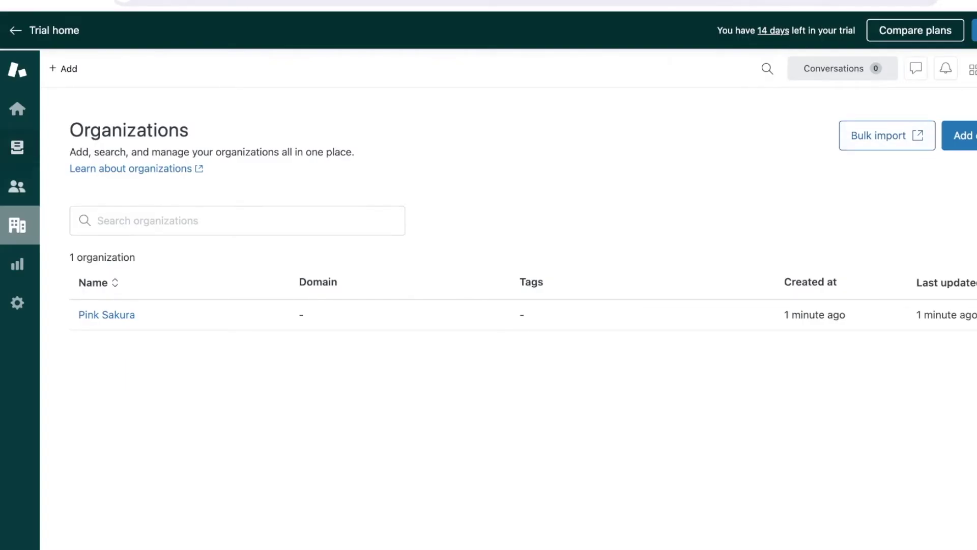
Add a new end-user customer with their name and e-mail address from Customers
click(17, 187)
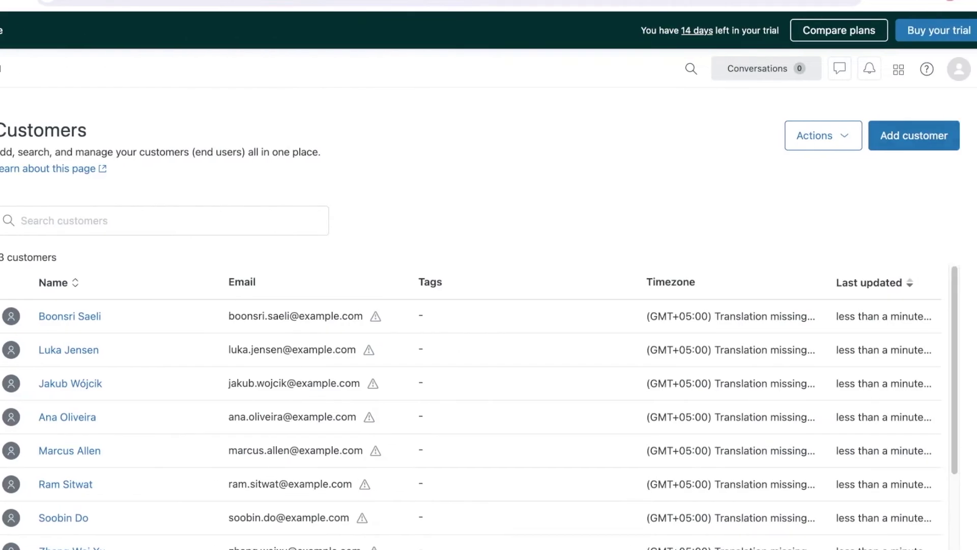
click(914, 136)
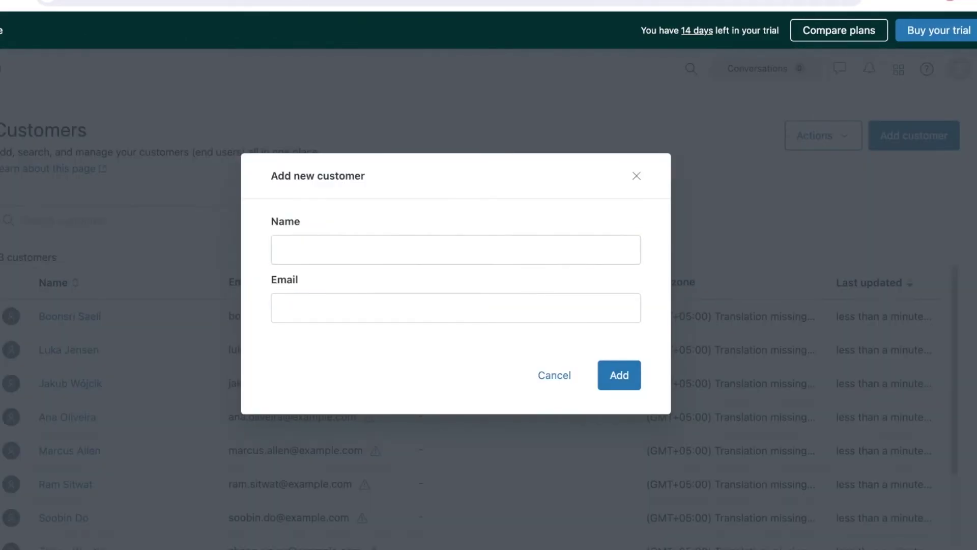
click(456, 249)
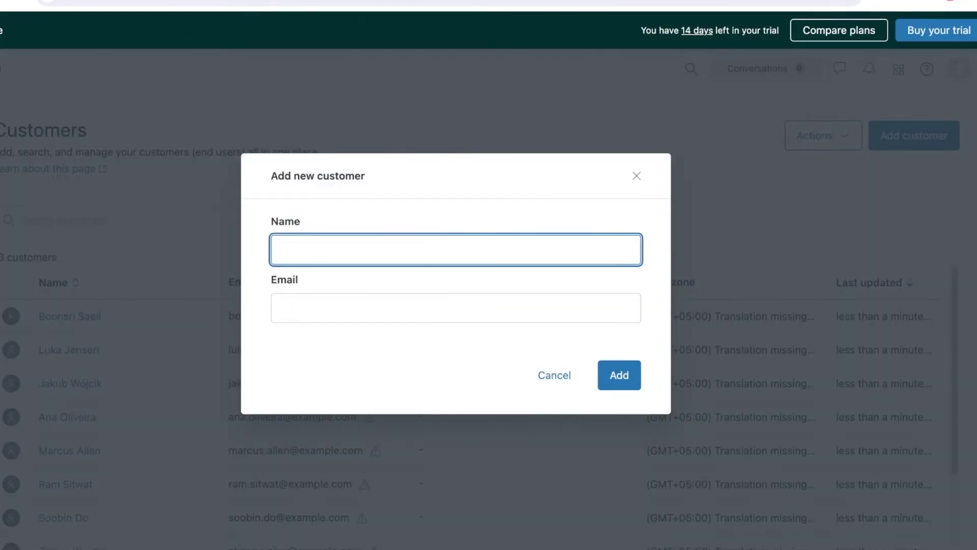
text(Toney)
key(Tab)
key(Return)
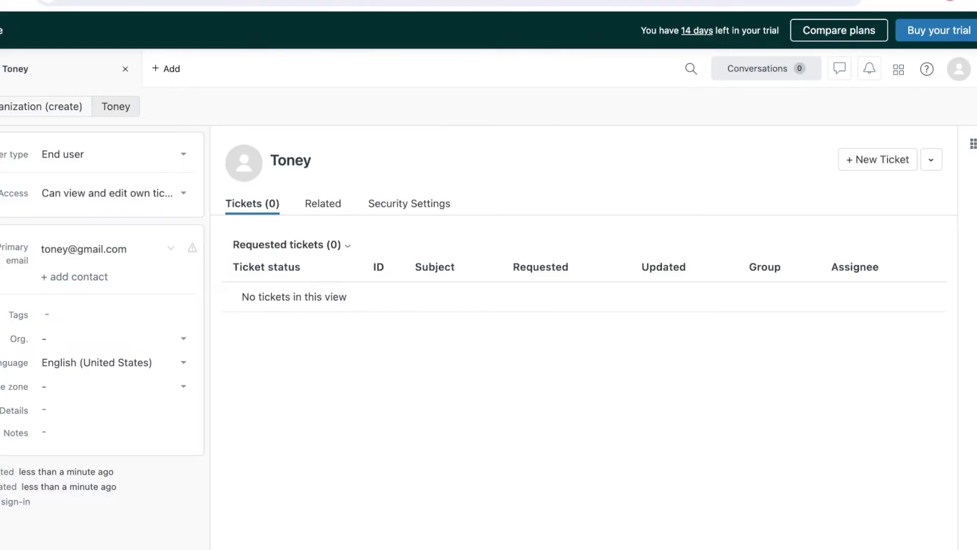
Go to the Trial home and open the Ticketing system and Agent productivity guide sections
click(20, 146)
click(20, 107)
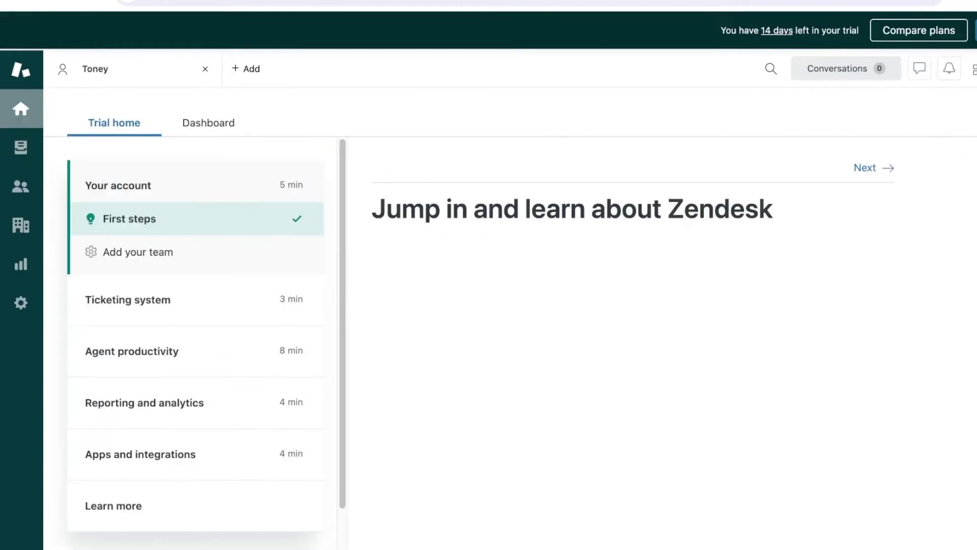
scroll(620, 330, down, 8)
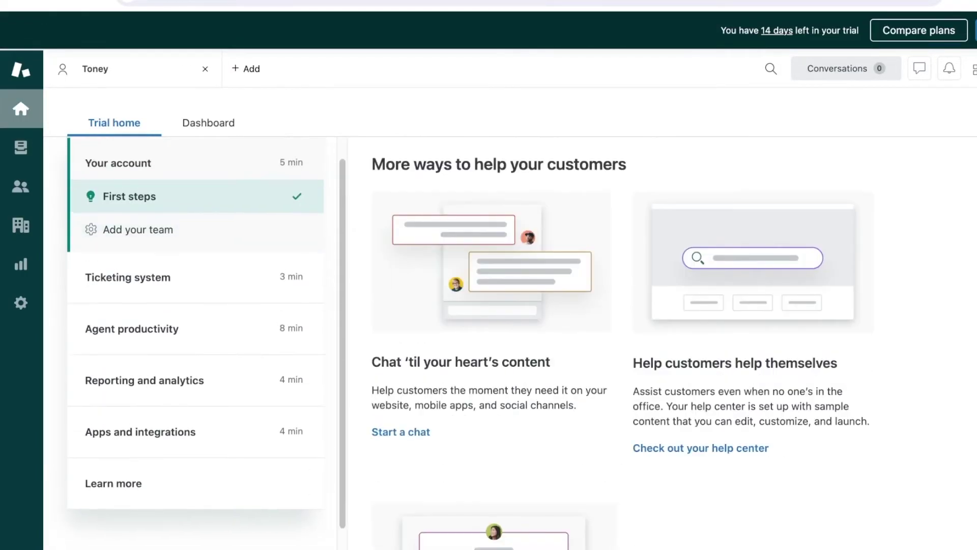
click(128, 299)
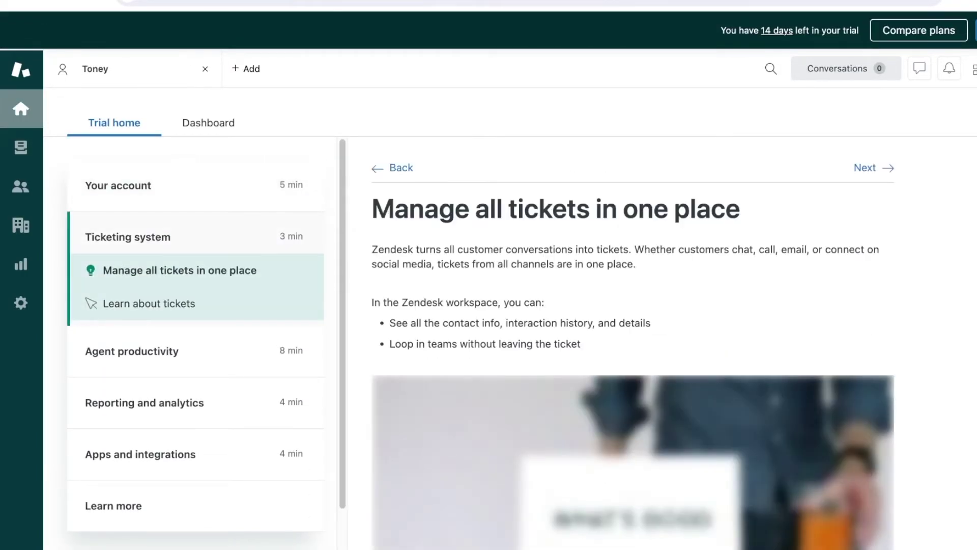
click(132, 337)
Browse the automation, Apps and integrations and Learn more guide sections, then open the Dashboard
click(162, 392)
click(140, 401)
click(113, 454)
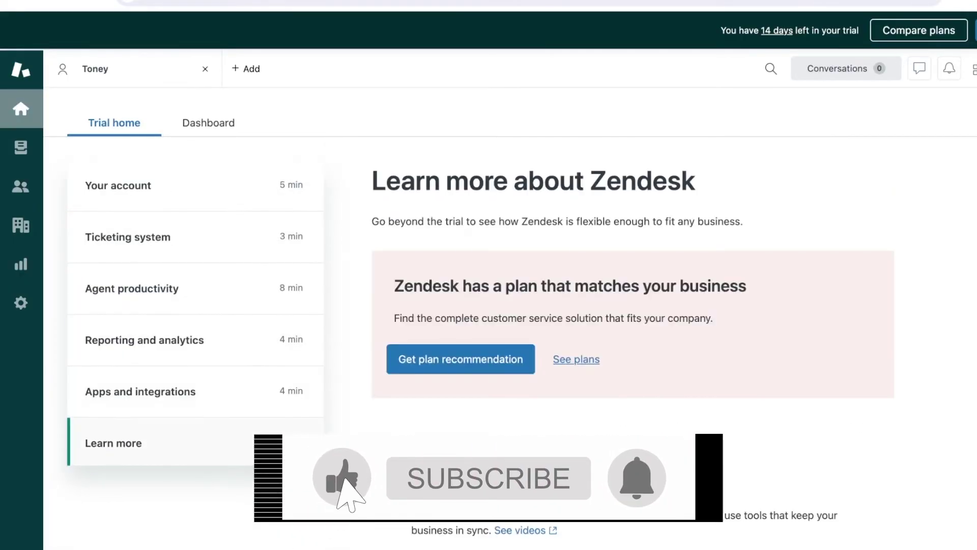
click(208, 122)
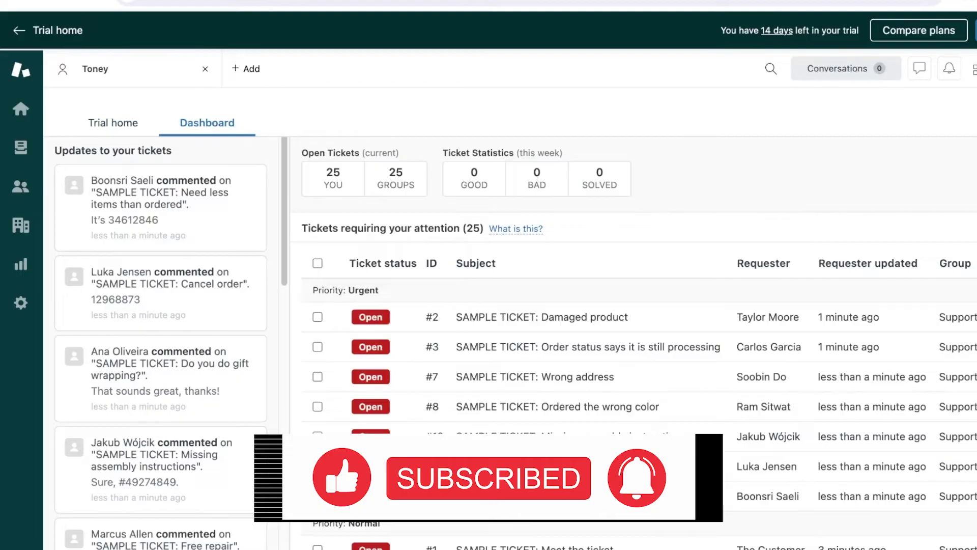
scroll(660, 412, down, 10)
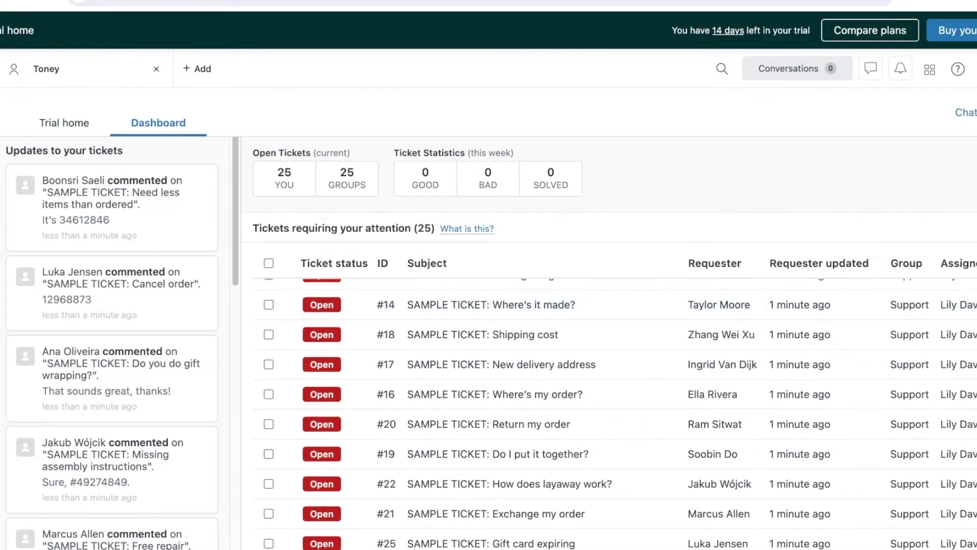
Select all 25 tickets in Your unsolved tickets and bulk-delete them
key(ctrl+alt+v)
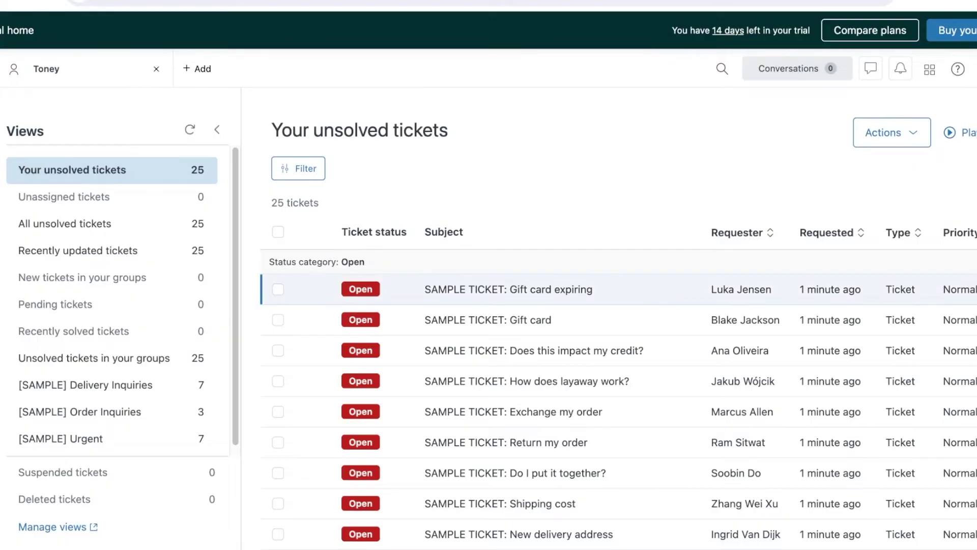
click(891, 132)
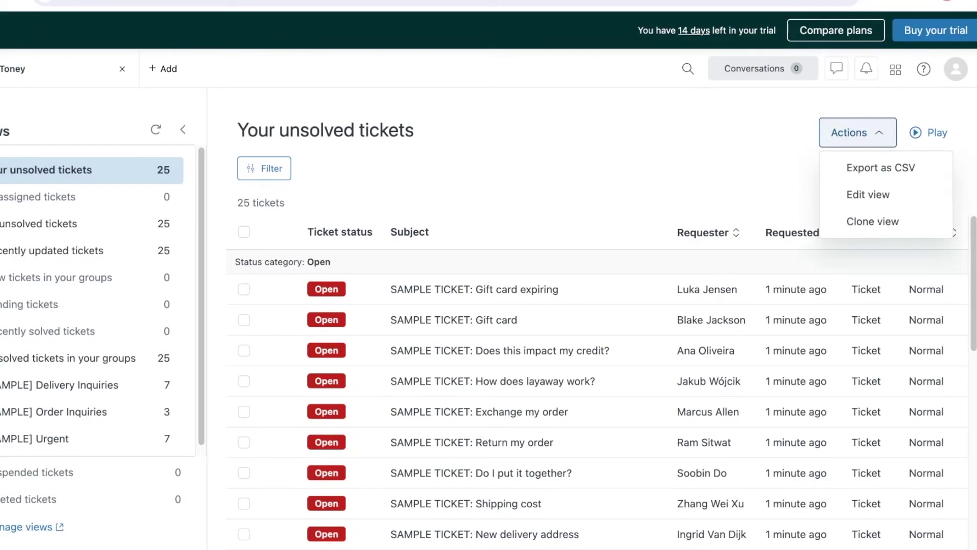
click(872, 220)
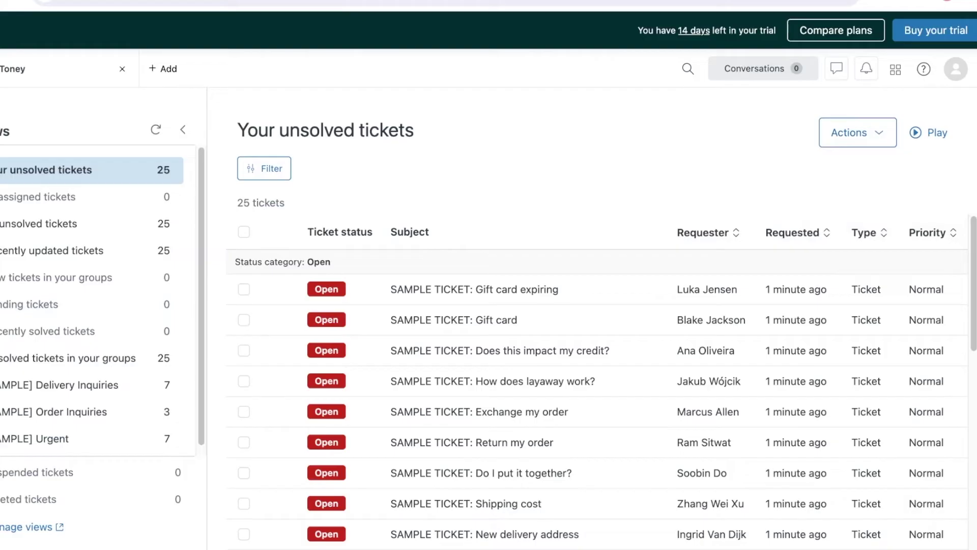
scroll(92, 305, down, 1)
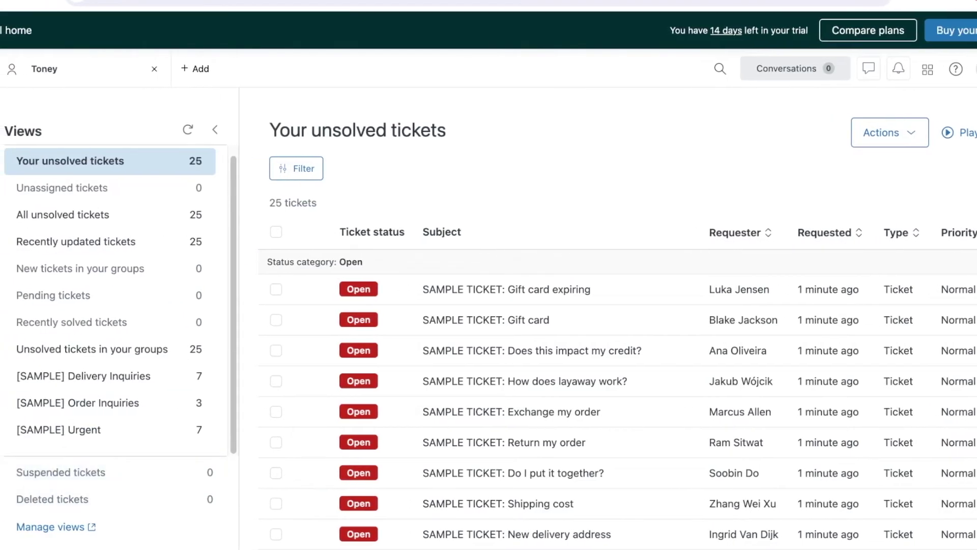
click(244, 231)
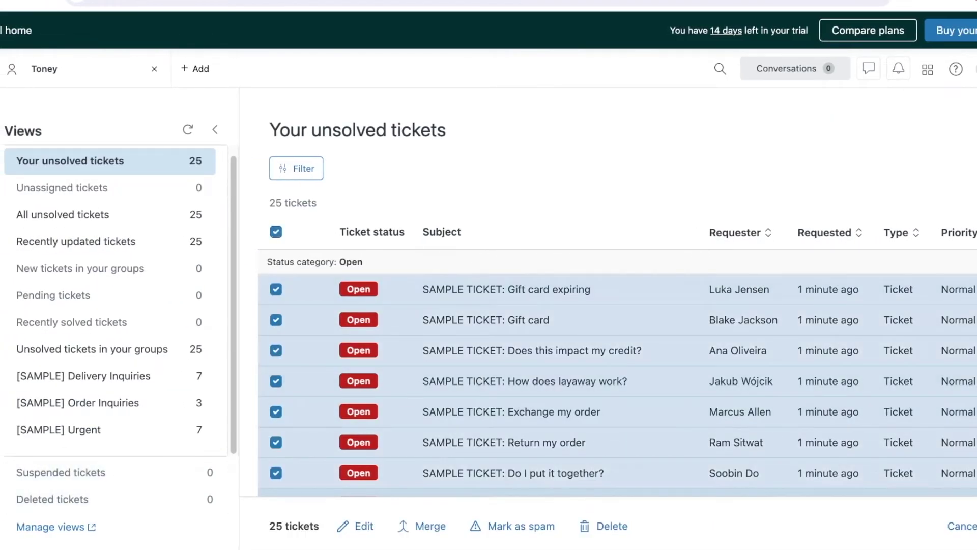
click(605, 526)
click(626, 323)
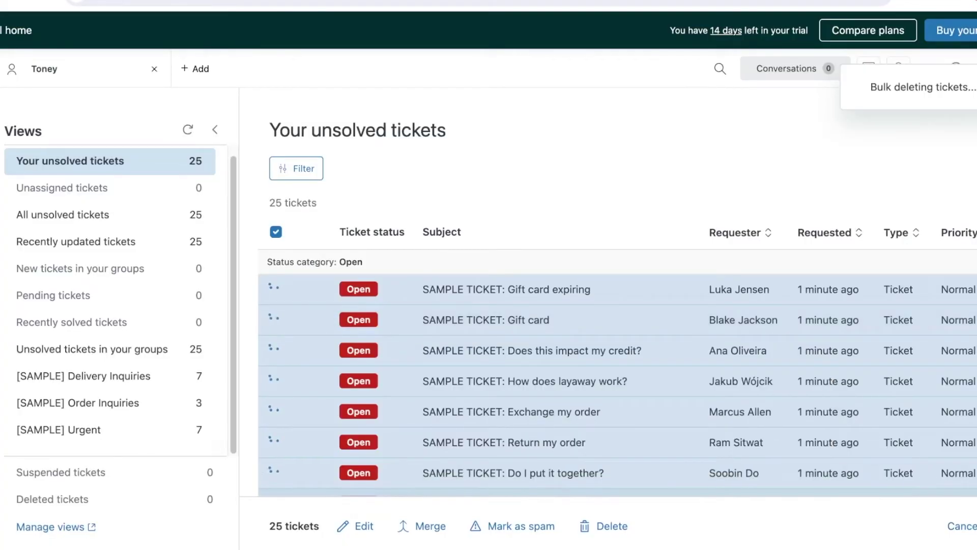
click(605, 526)
click(626, 261)
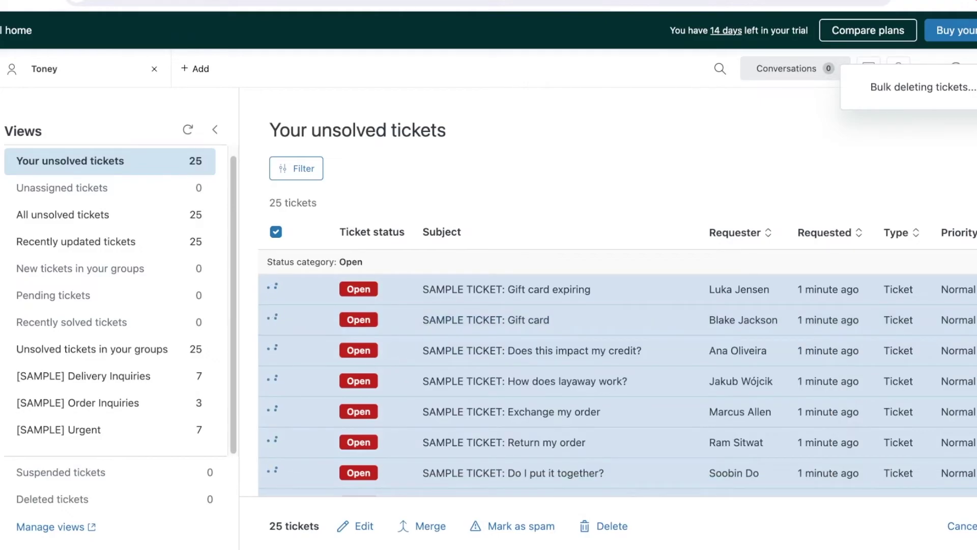
Open and close the account menu, then open the view's actions list
click(976, 69)
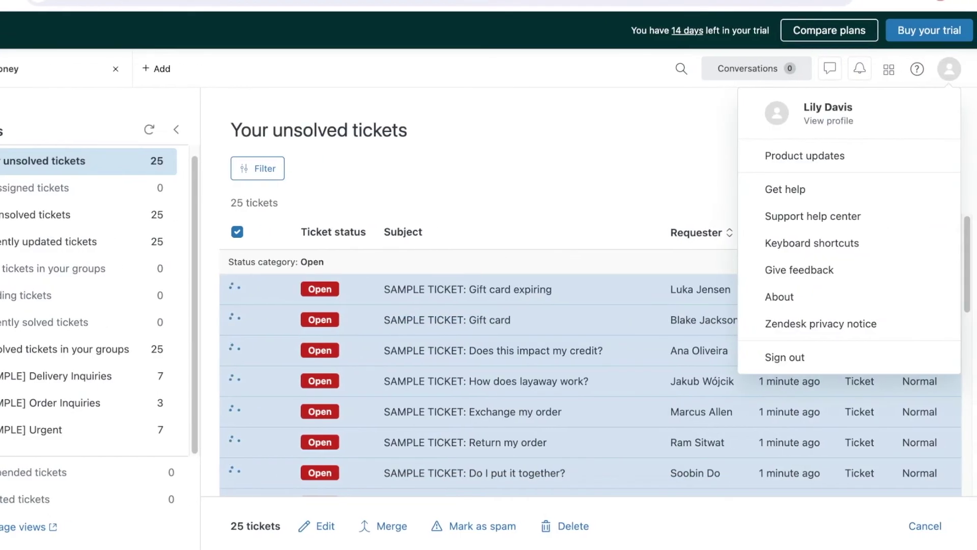
key(Escape)
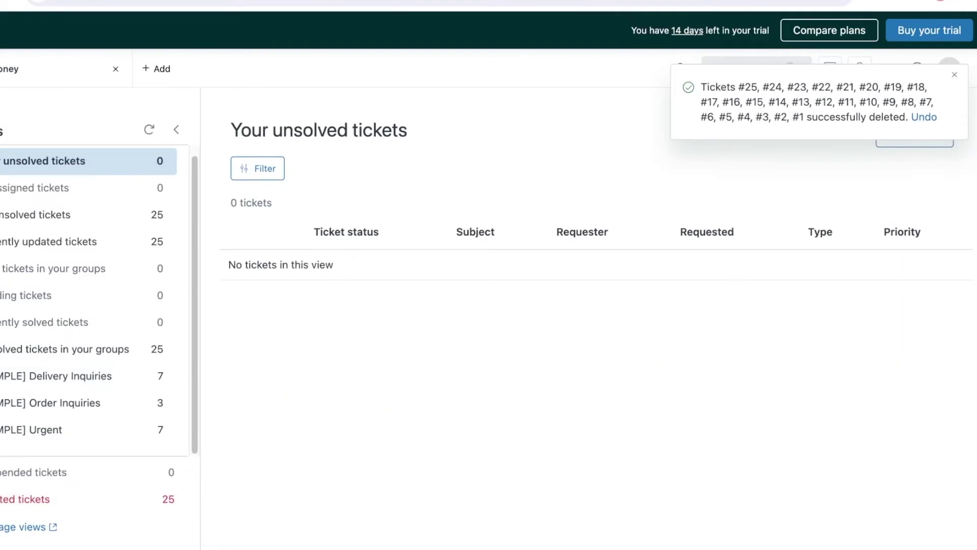
click(914, 132)
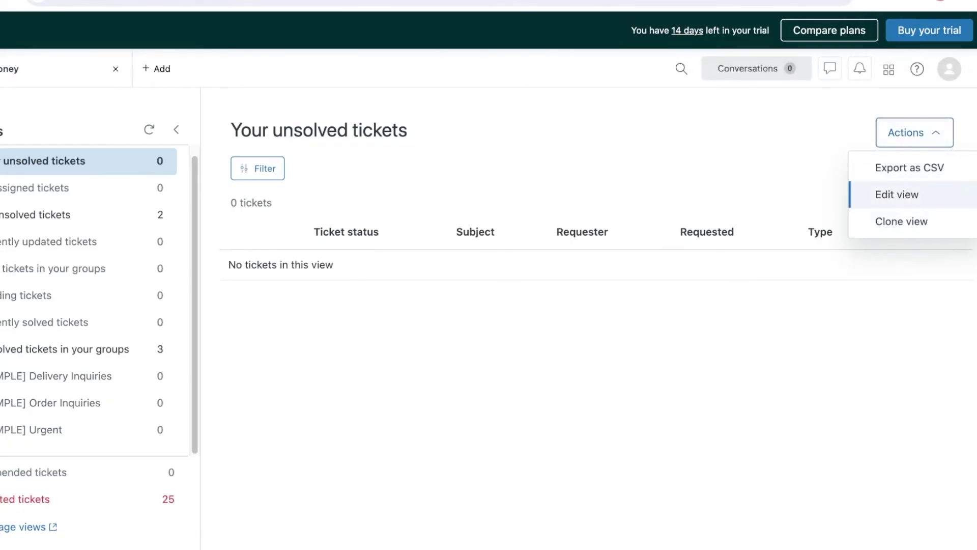
Start a new ticket from the + Add menu
click(156, 68)
click(174, 131)
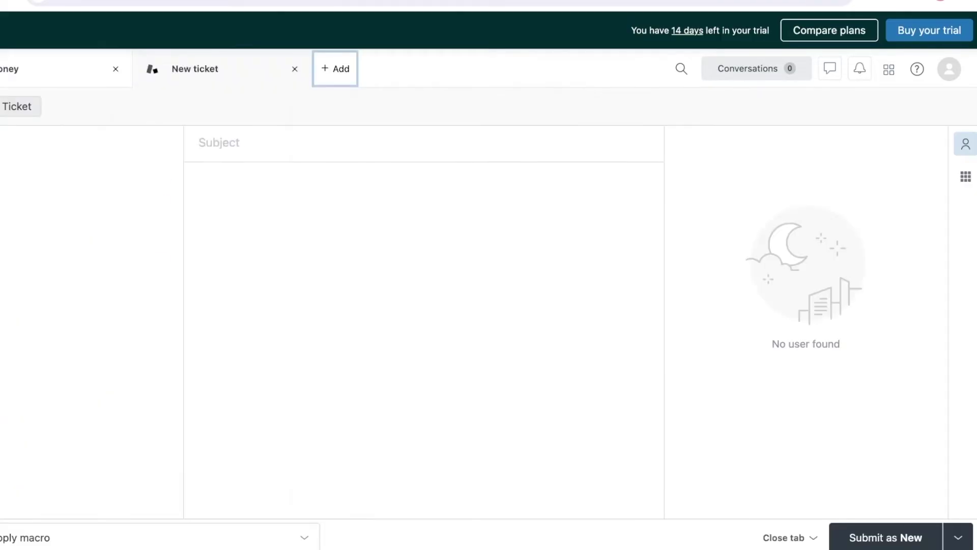
click(335, 68)
key(Escape)
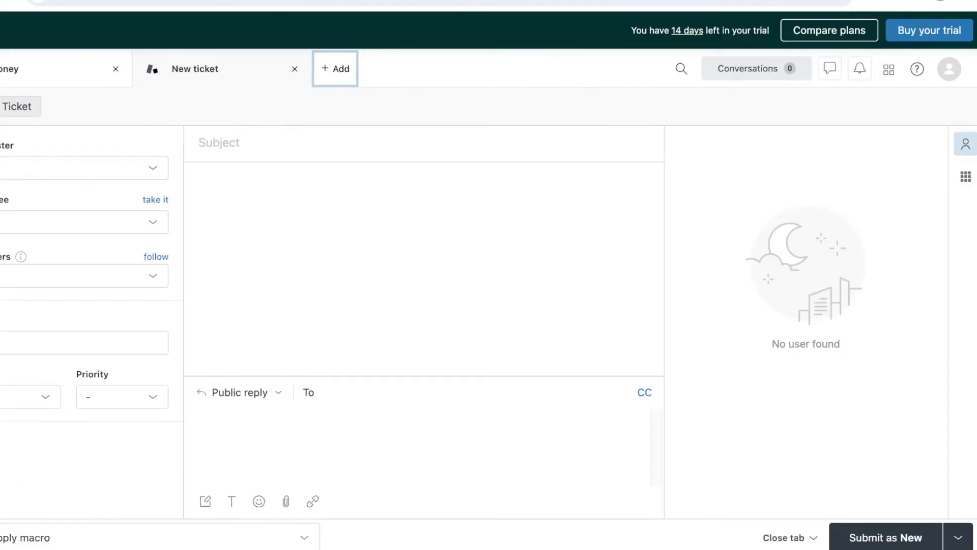
Add a new end user with a name and e-mail as the ticket's requester
click(84, 168)
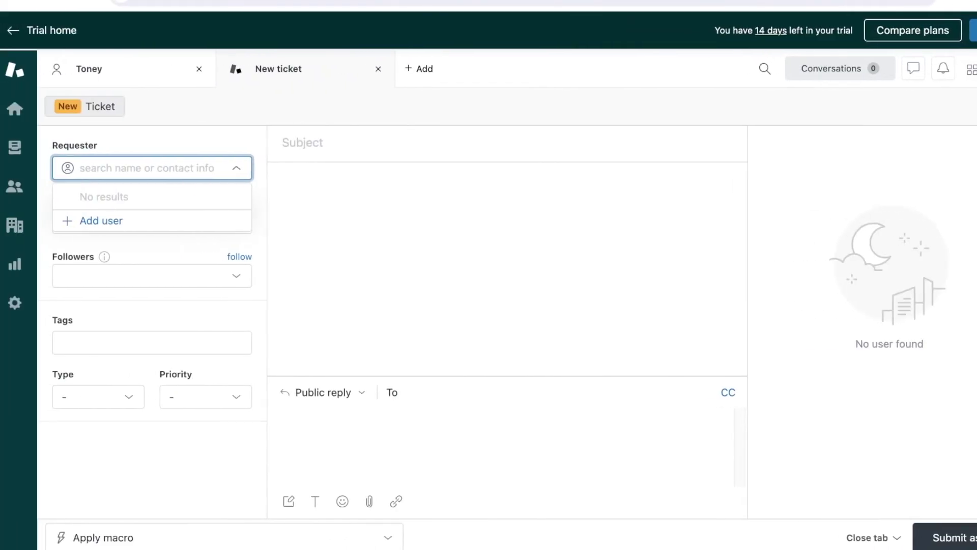
click(81, 218)
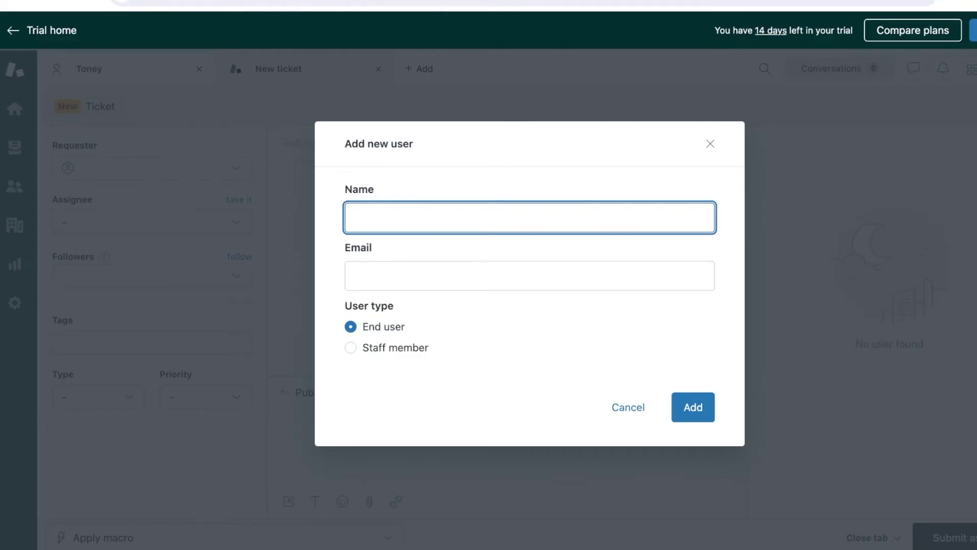
text(mike)
key(Tab)
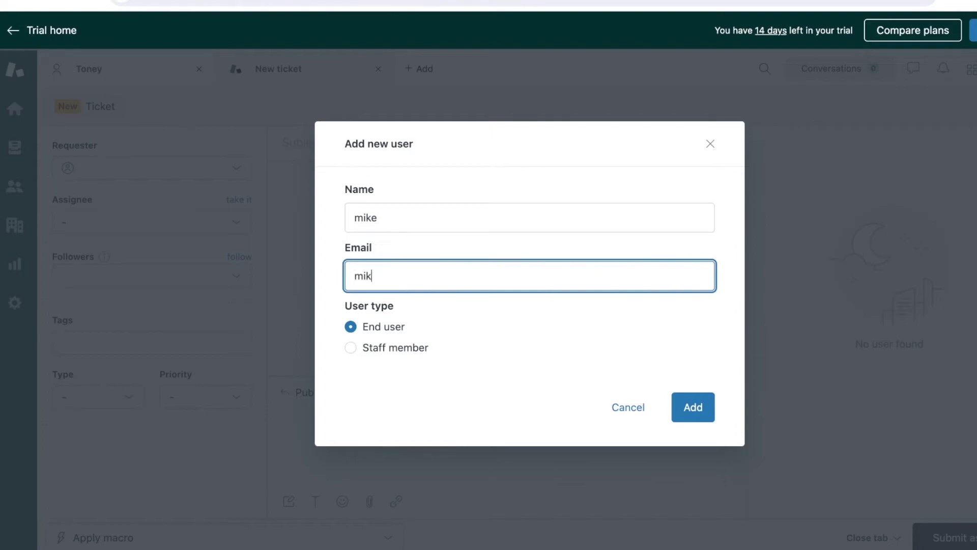
key(Return)
Assign the ticket to Support and add the #shipping tag
key(Tab)
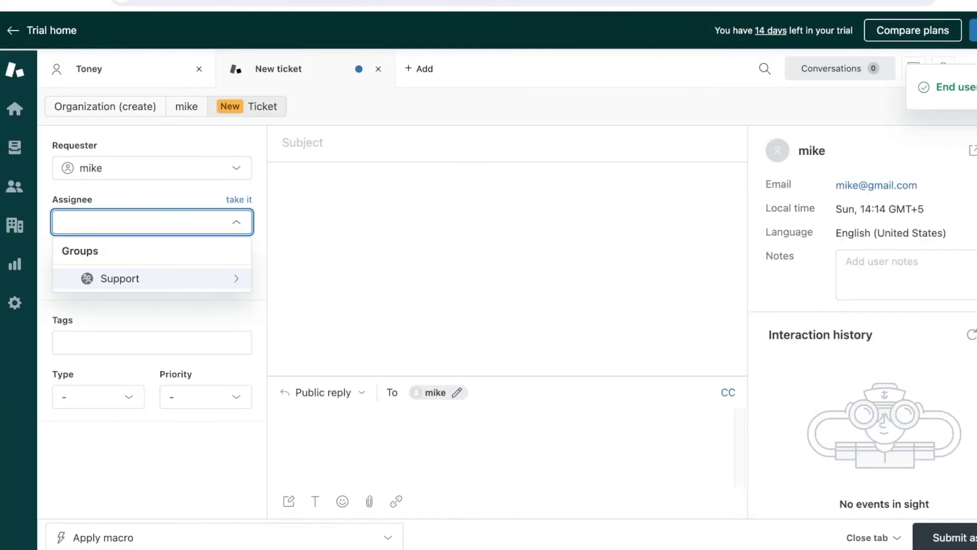
key(Return)
key(Return)
key(Tab)
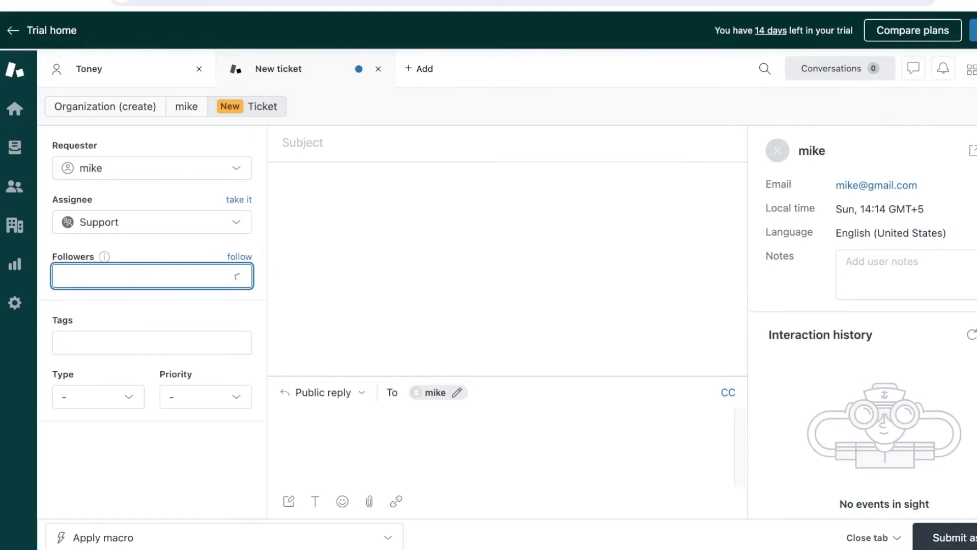
key(Tab)
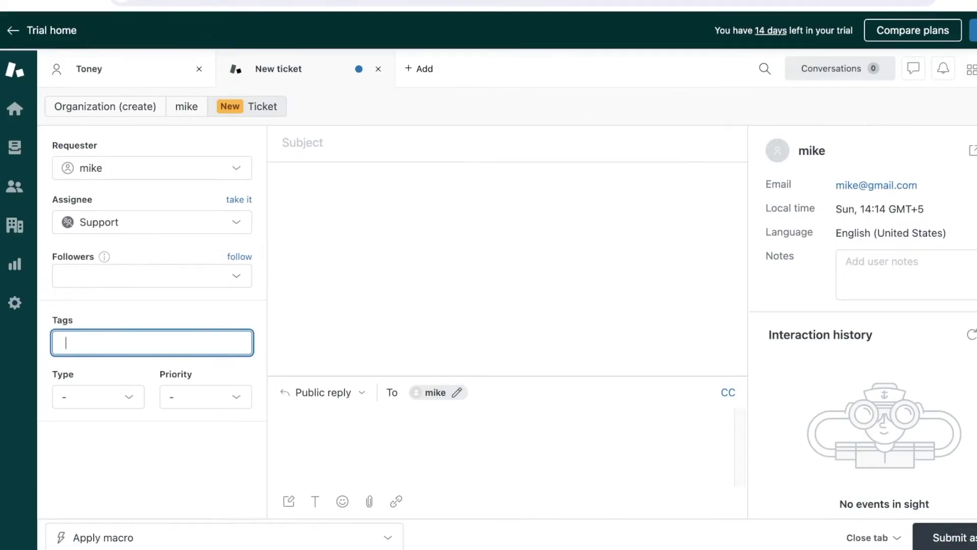
text(#shipping)
key(Return)
Set the ticket type to Question
key(Tab)
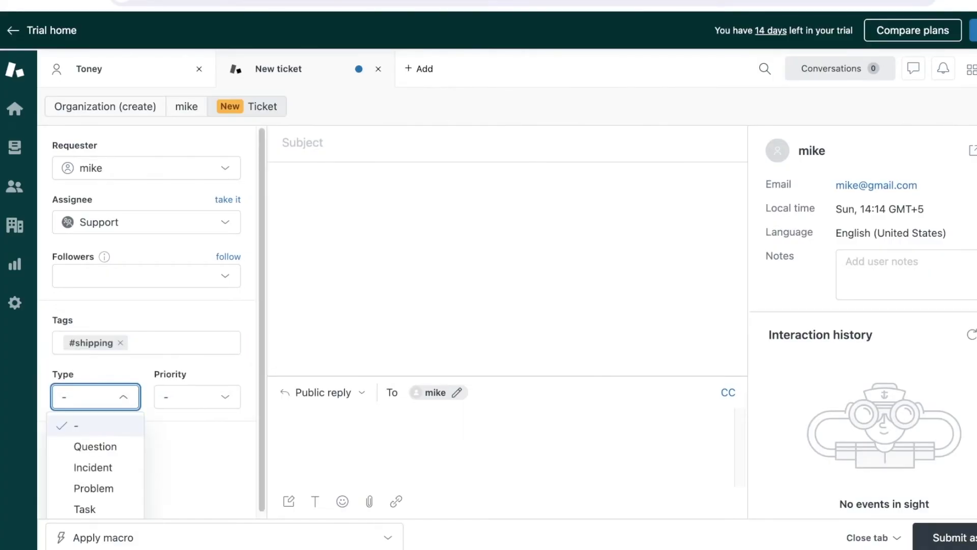
key(Down)
key(Down)
key(Up)
key(Up)
key(Up)
key(Up)
key(Return)
key(Tab)
key(shift+Tab)
key(Down)
key(Return)
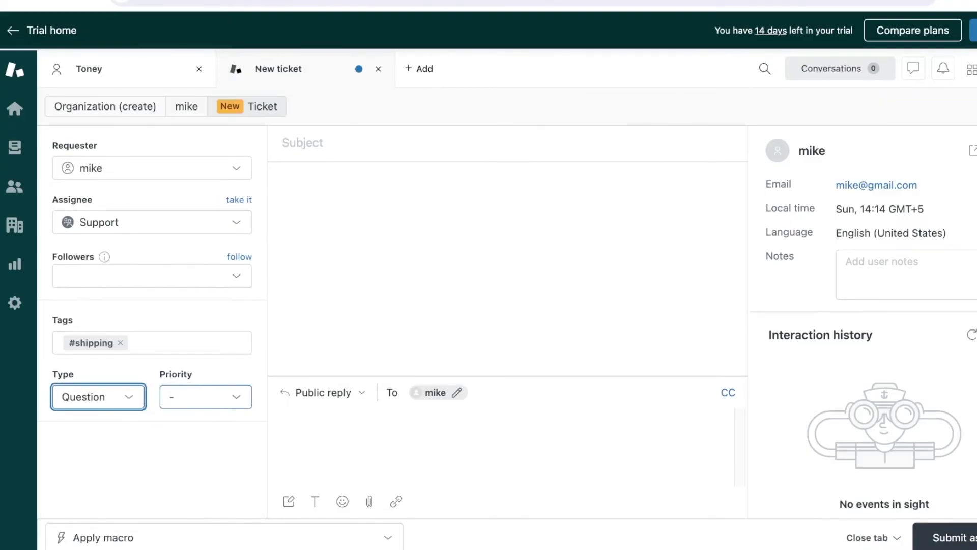
Set the priority to Normal, keeping Question as the ticket type
key(Tab)
key(Down)
key(Down)
key(Up)
key(Down)
key(Return)
key(shift+Tab)
key(Down)
key(Down)
key(Down)
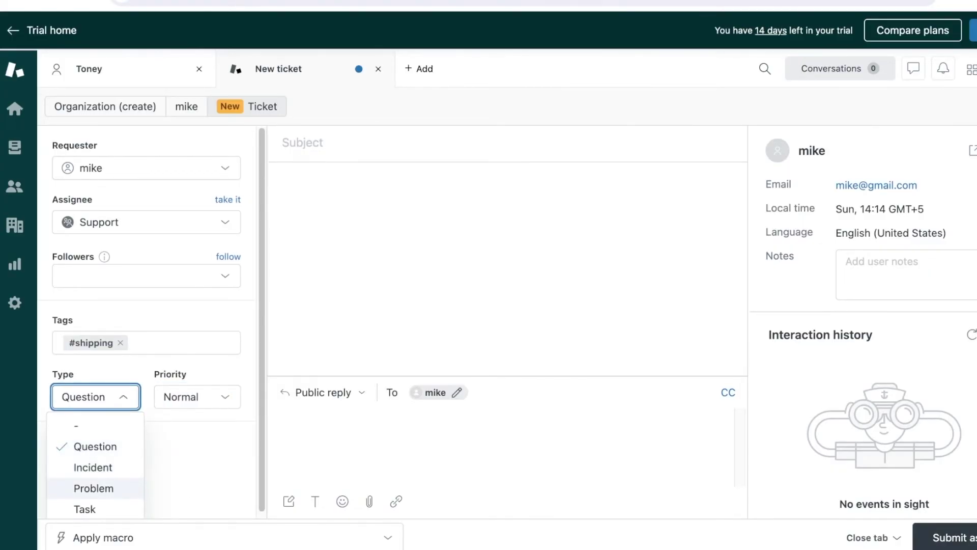
key(Down)
key(Up)
key(Up)
key(Up)
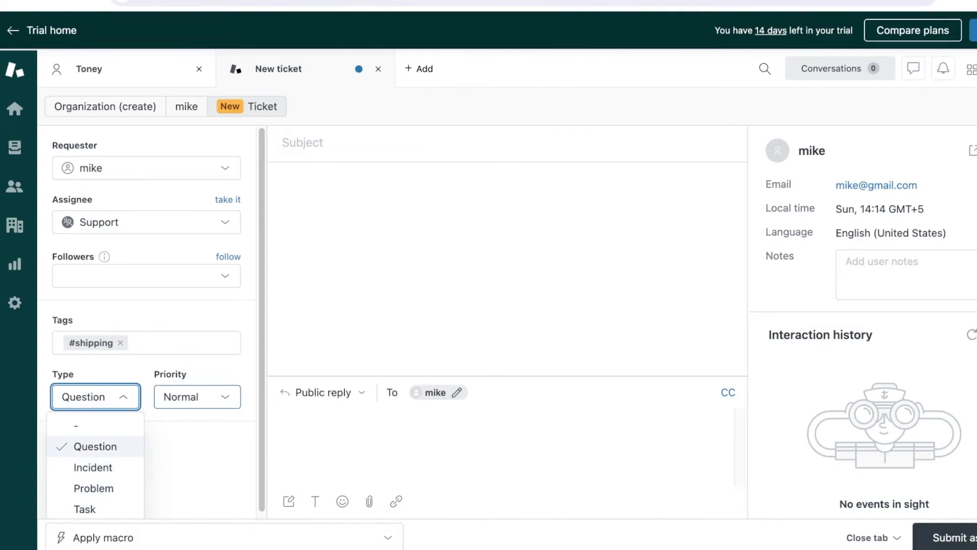
key(Tab)
key(Tab)
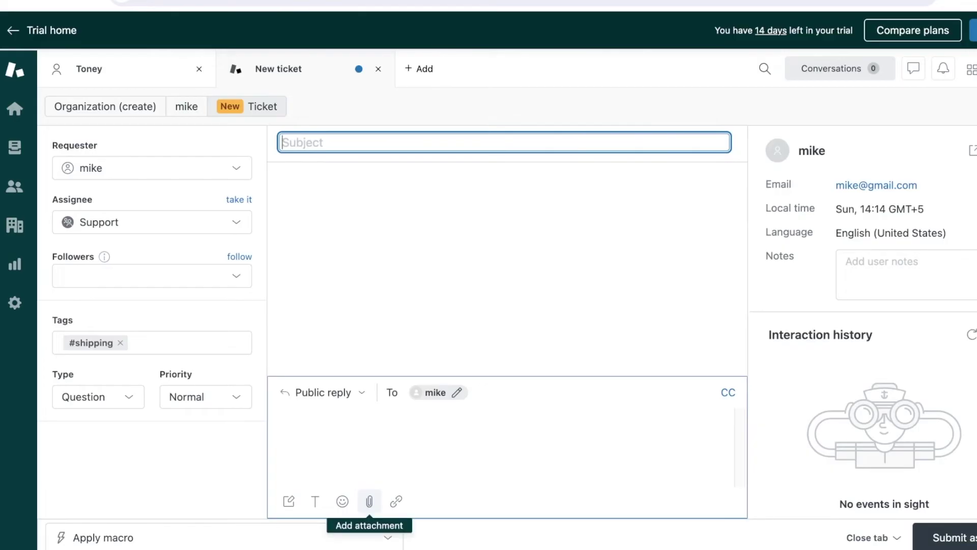
Toggle draft mode on and back off for the reply message
key(Tab)
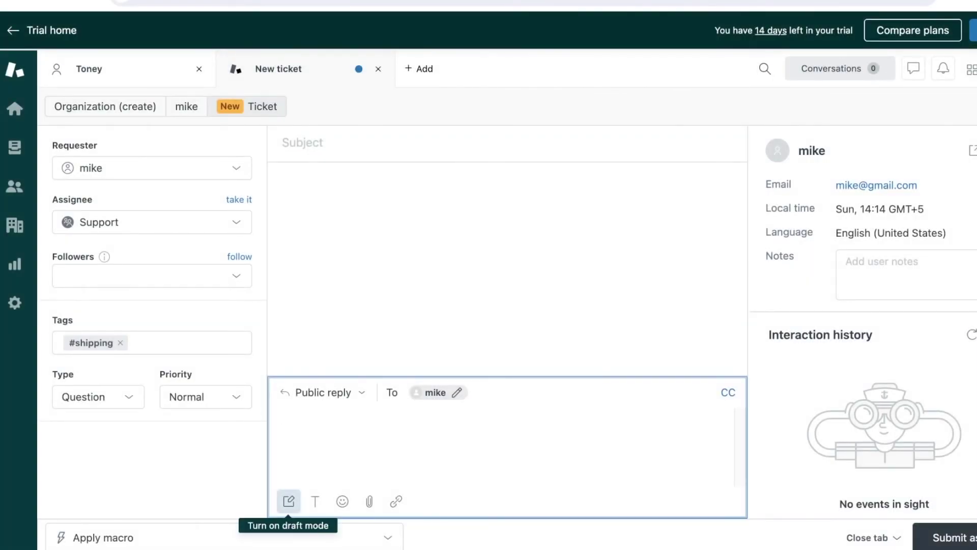
click(288, 501)
click(289, 501)
click(356, 142)
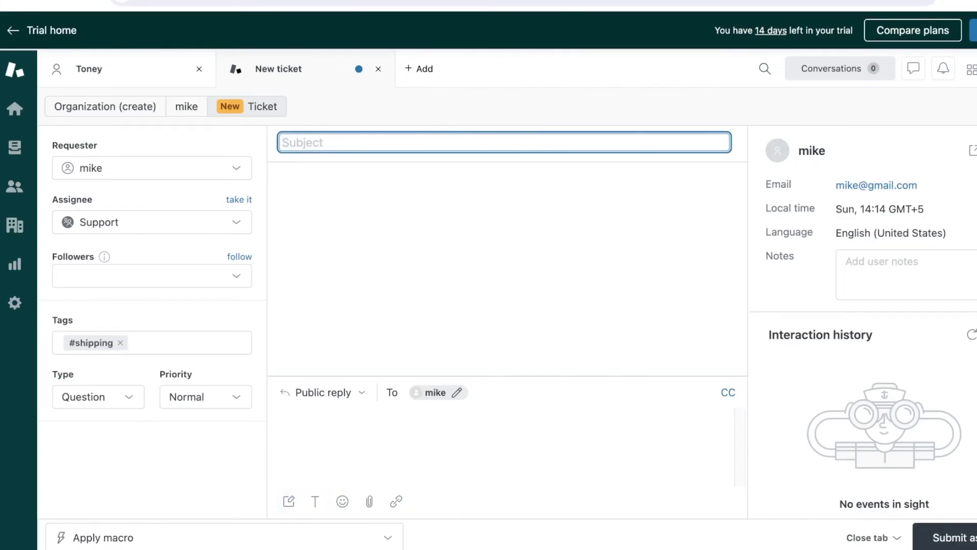
Enter the ticket subject 'when will i get my product>'
text(whe)
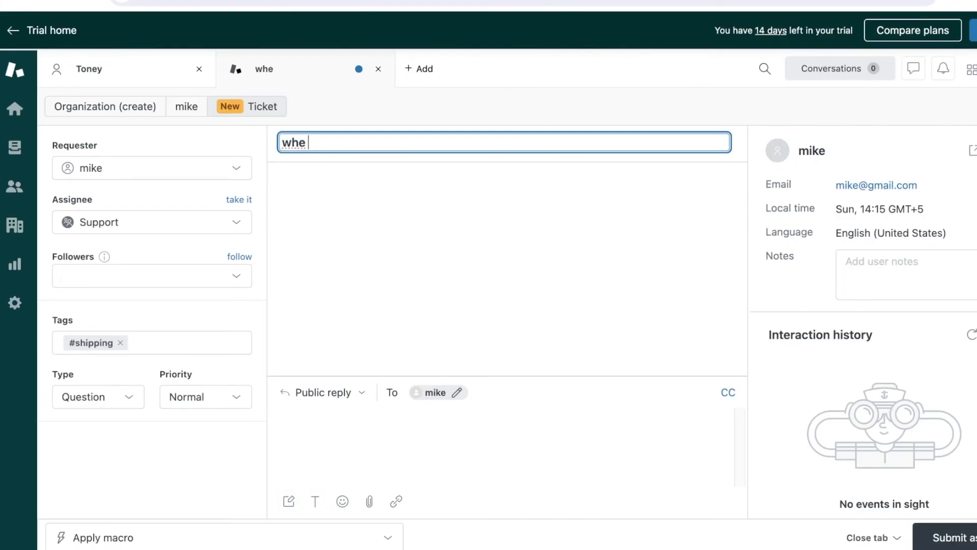
text(n will i get m)
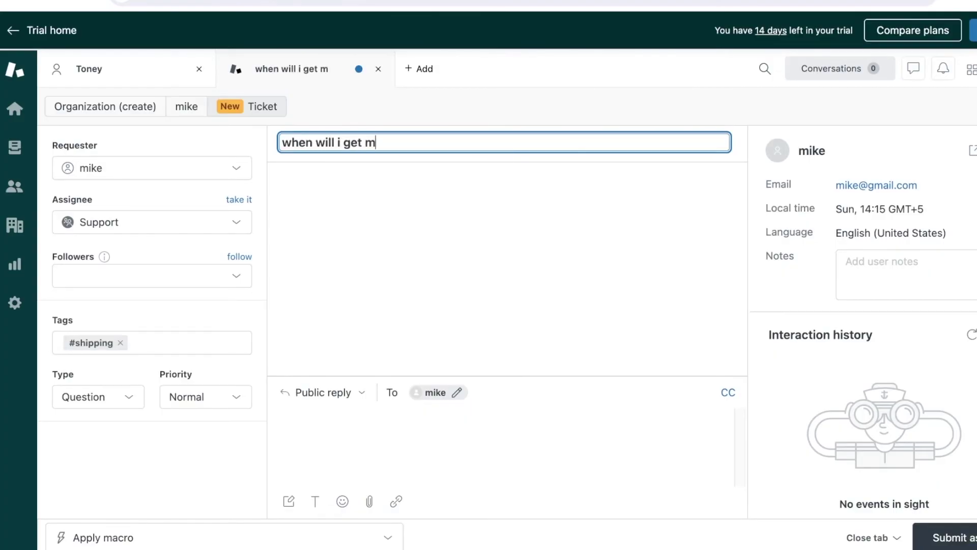
text(y product>)
key(Tab)
Write the description 'customer hasnt received their order in a week' and submit ticket #26
click(280, 417)
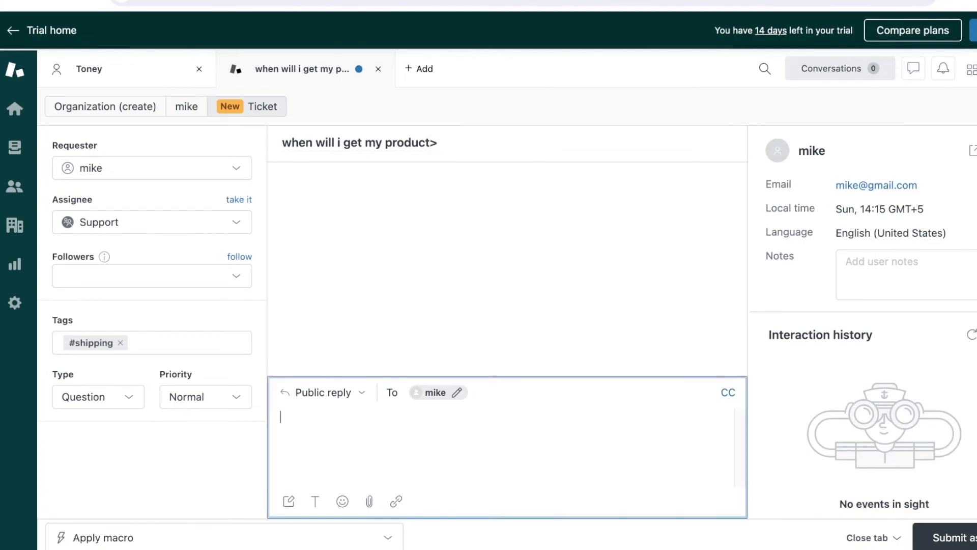
key(ctrl+alt+s)
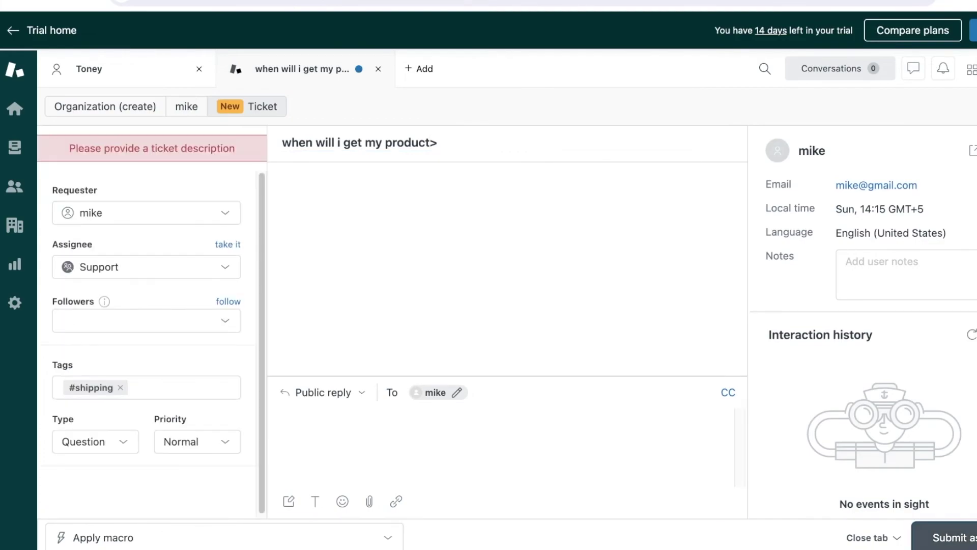
click(280, 416)
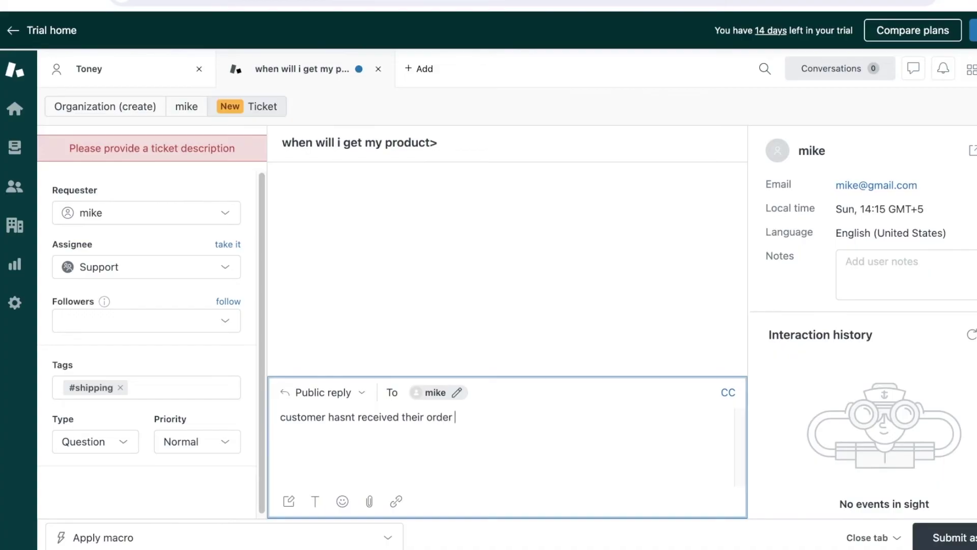
key(ctrl+alt+s)
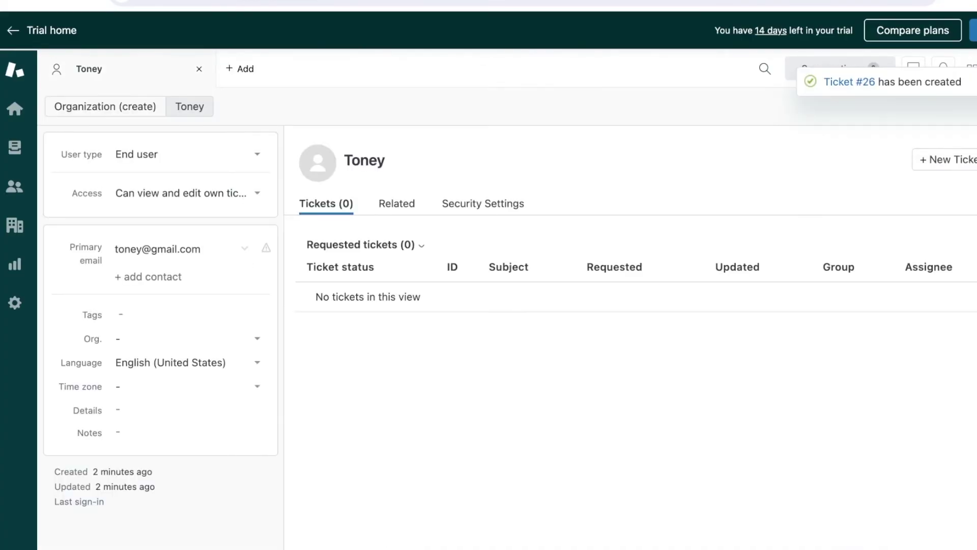
Dismiss the new organization form and open ticket #26 from the unsolved tickets view
click(105, 106)
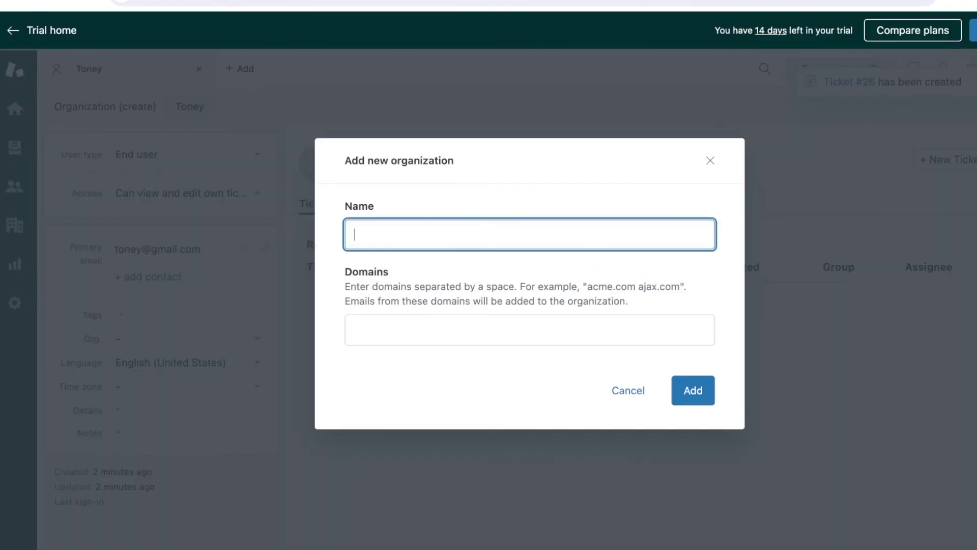
click(711, 160)
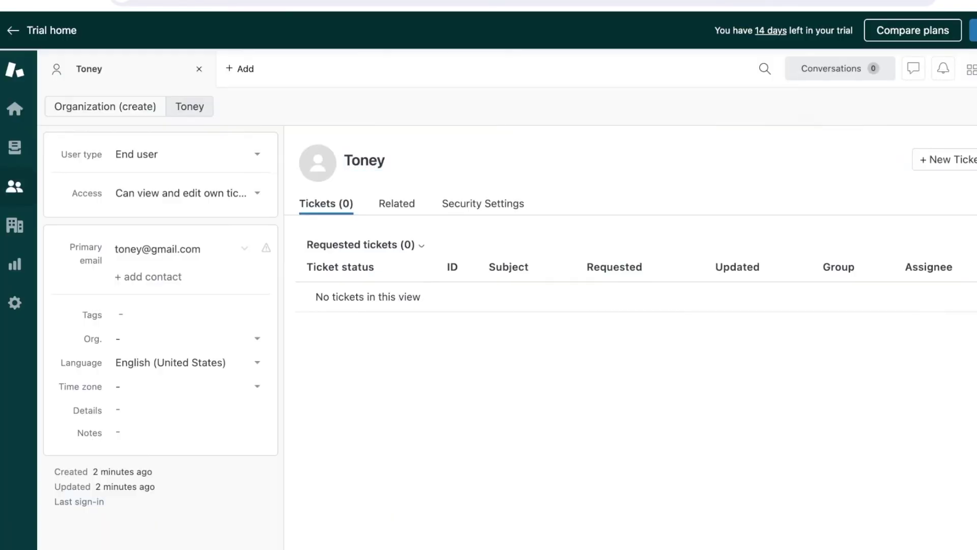
click(15, 147)
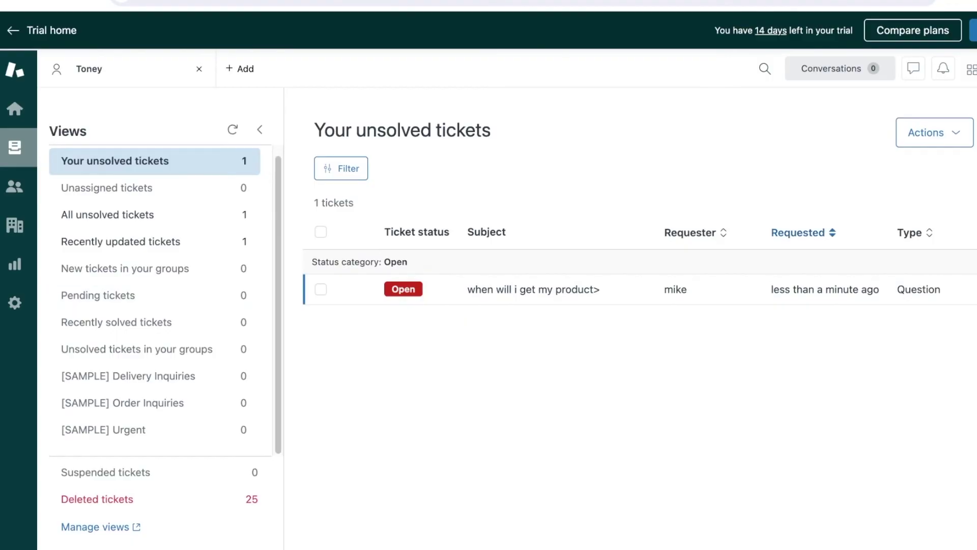
click(533, 289)
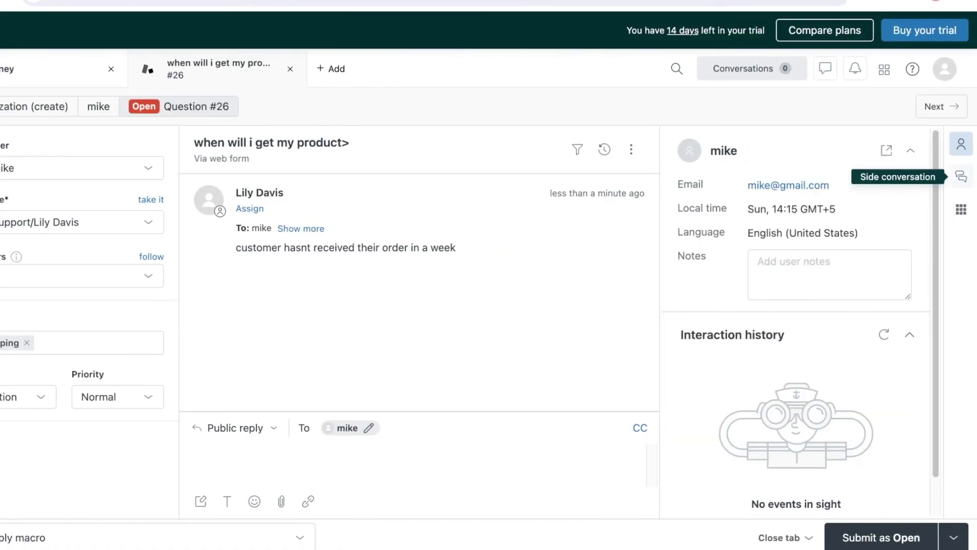
Check the ticket's side conversations and apps panels, then submit ticket #26 as In Progress
click(961, 177)
click(960, 209)
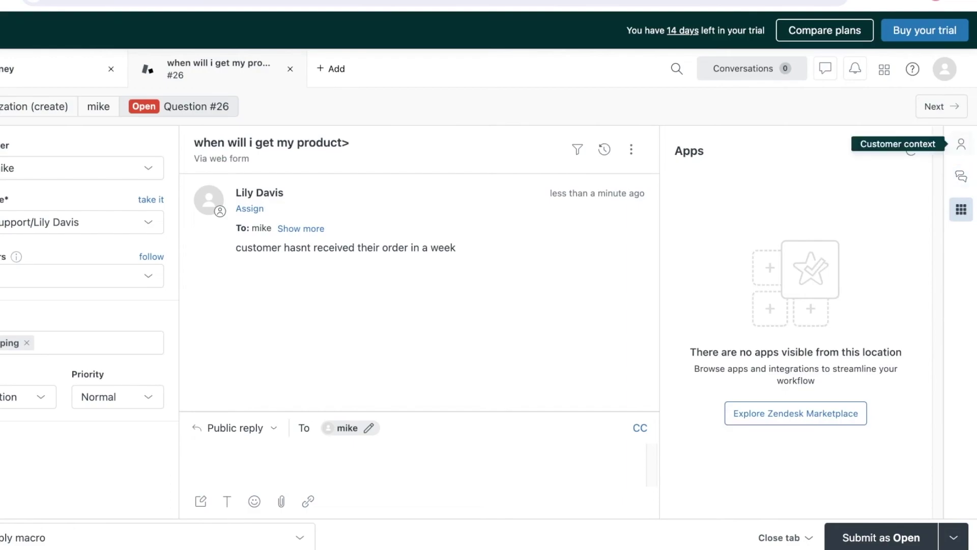
click(961, 144)
click(786, 537)
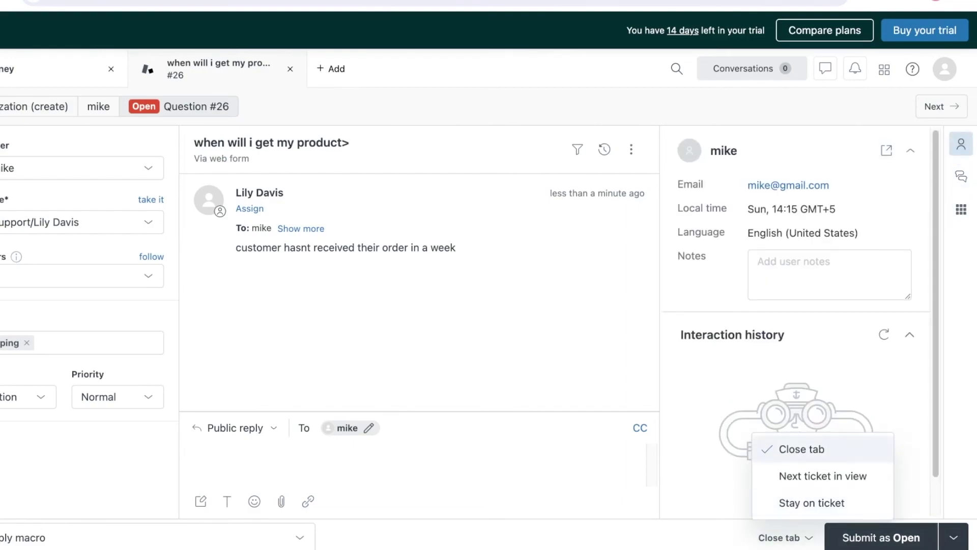
key(Return)
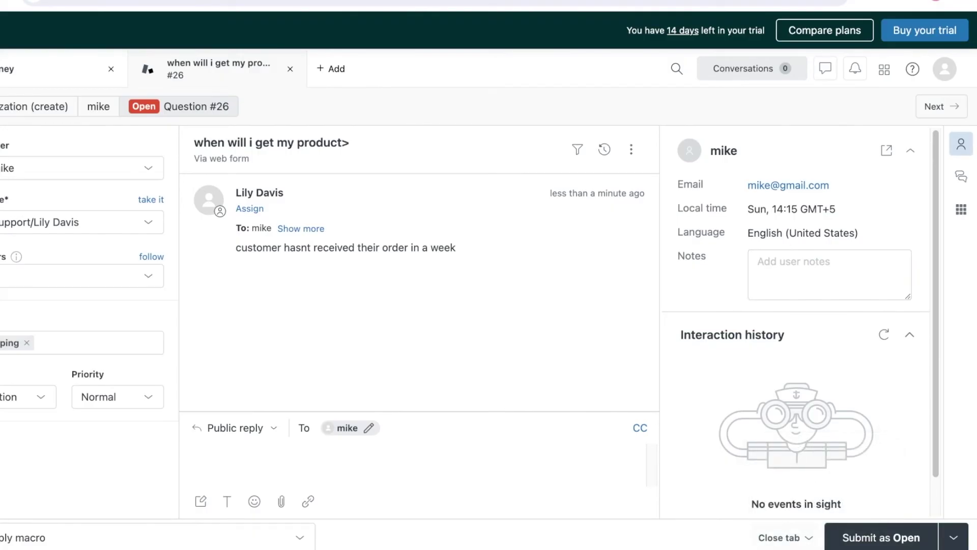
click(786, 537)
click(953, 537)
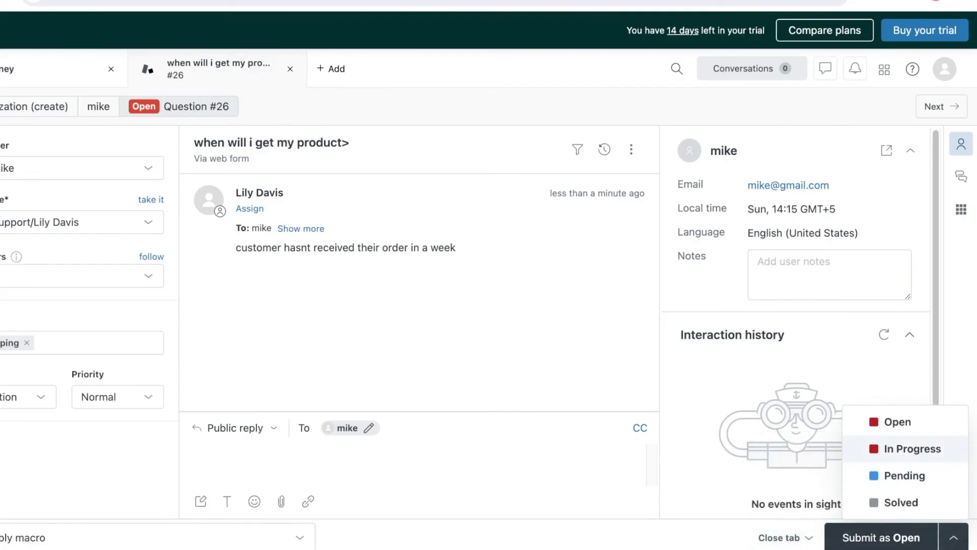
key(Return)
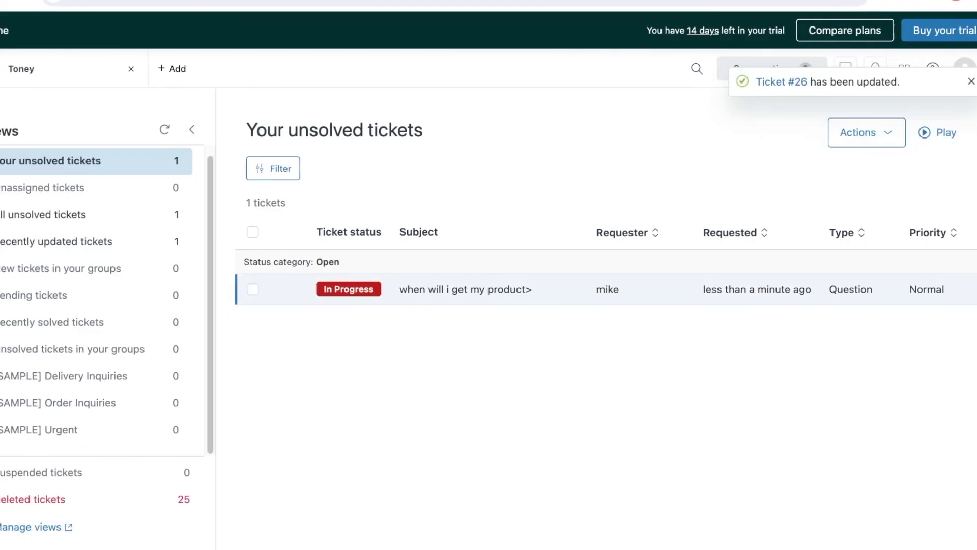
Reopen ticket #26 and submit it as Solved
click(467, 289)
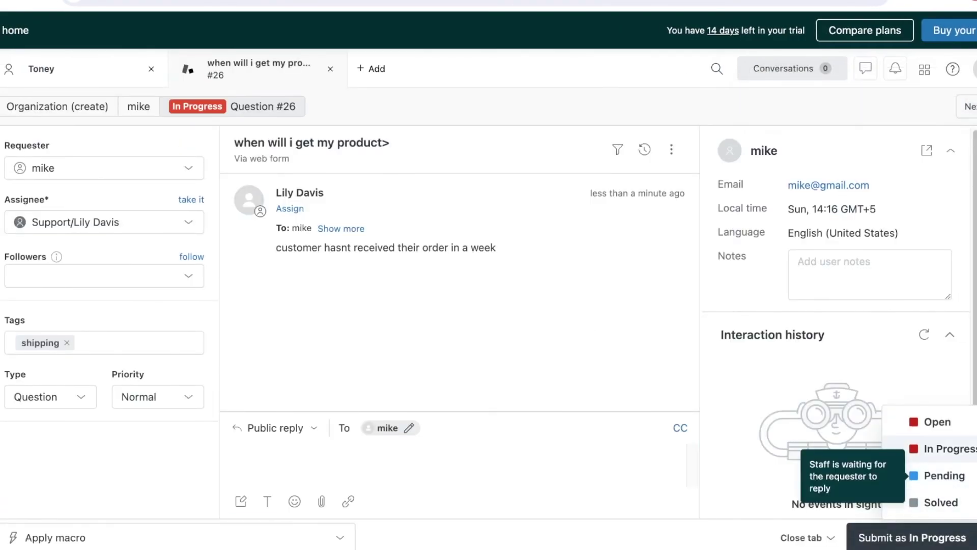
key(Down)
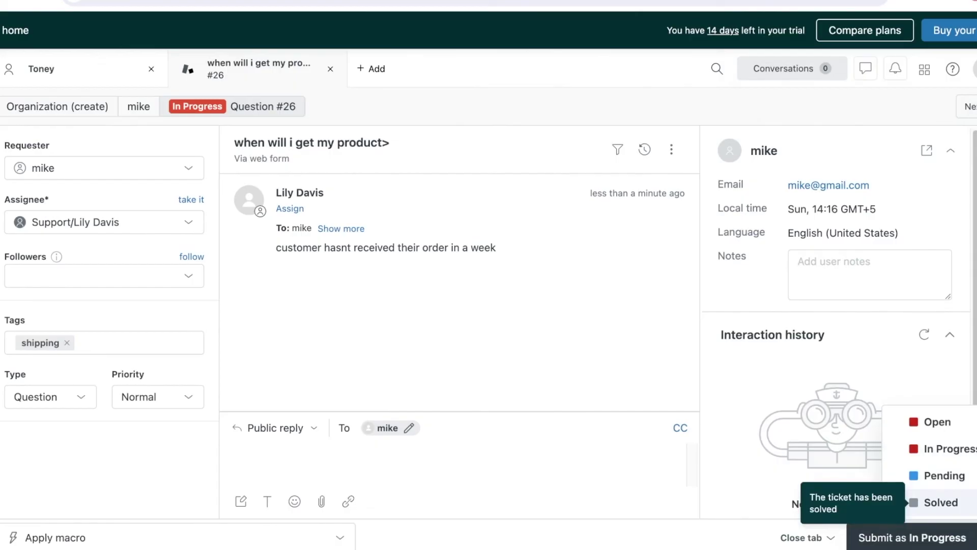
key(Return)
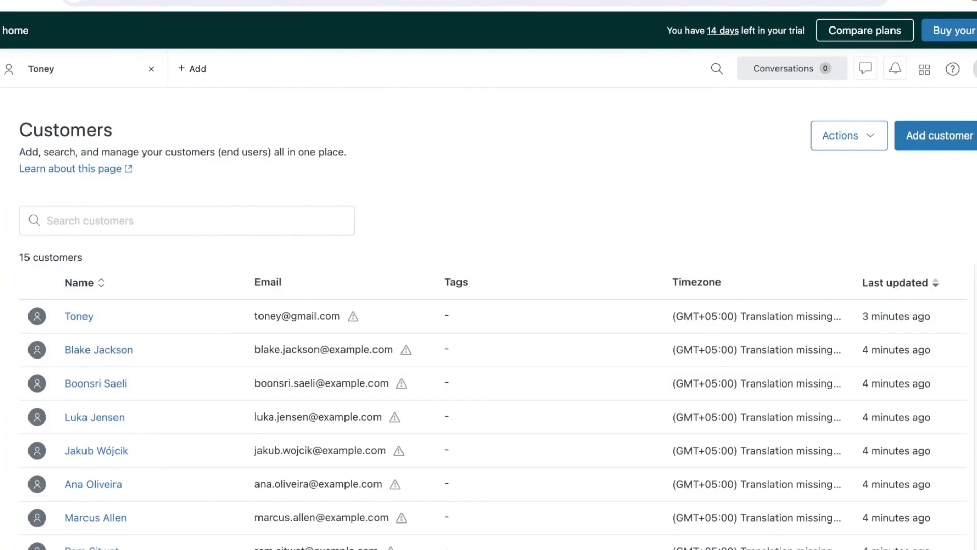
Scroll down and back up through the list of 15 customers
scroll(489, 331, down, 1)
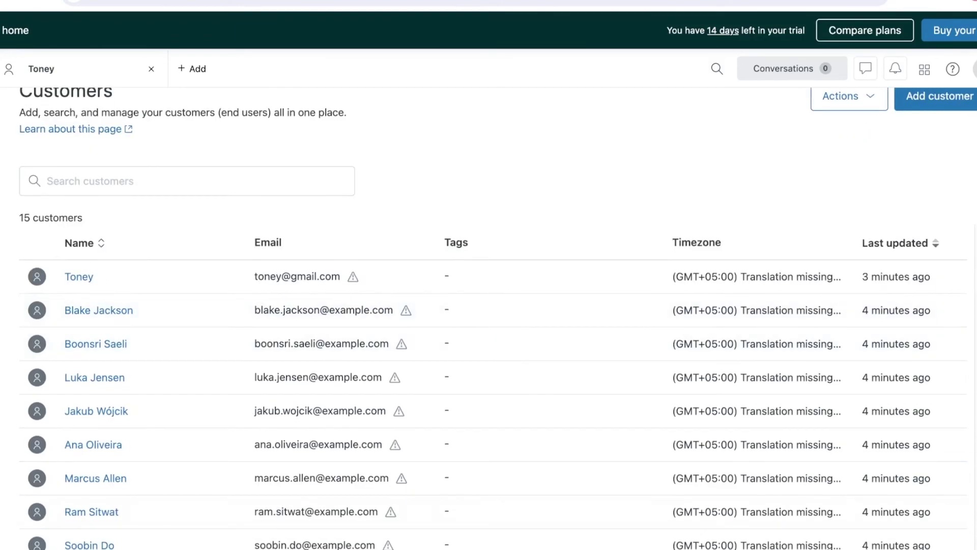
scroll(76, 313, up, 1)
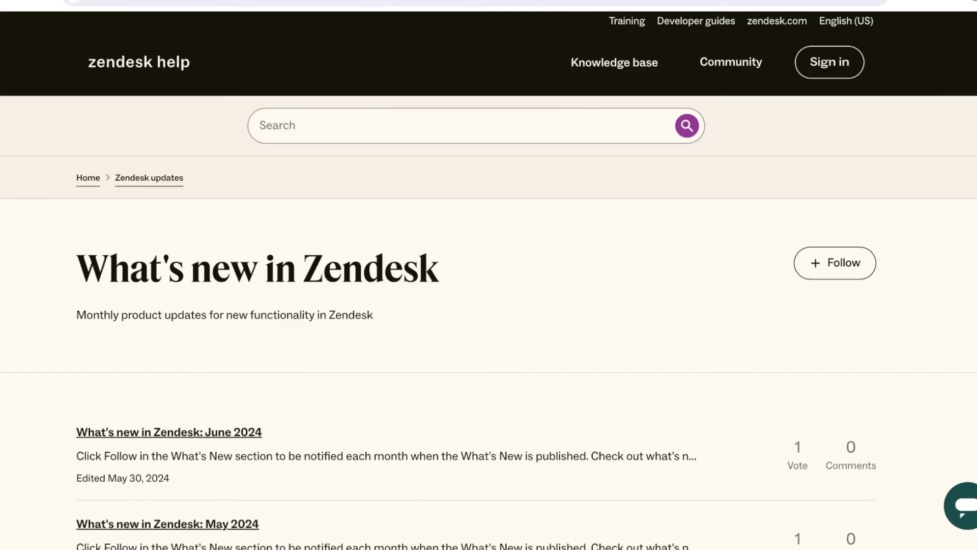
Collapse People and expand Channels in the Admin Center sidebar
scroll(489, 331, down, 3)
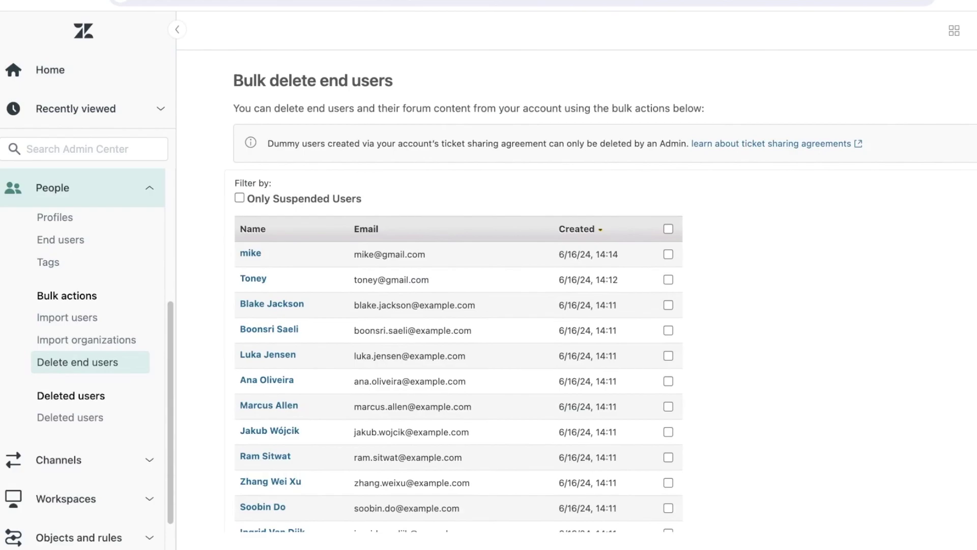
scroll(458, 284, down, 4)
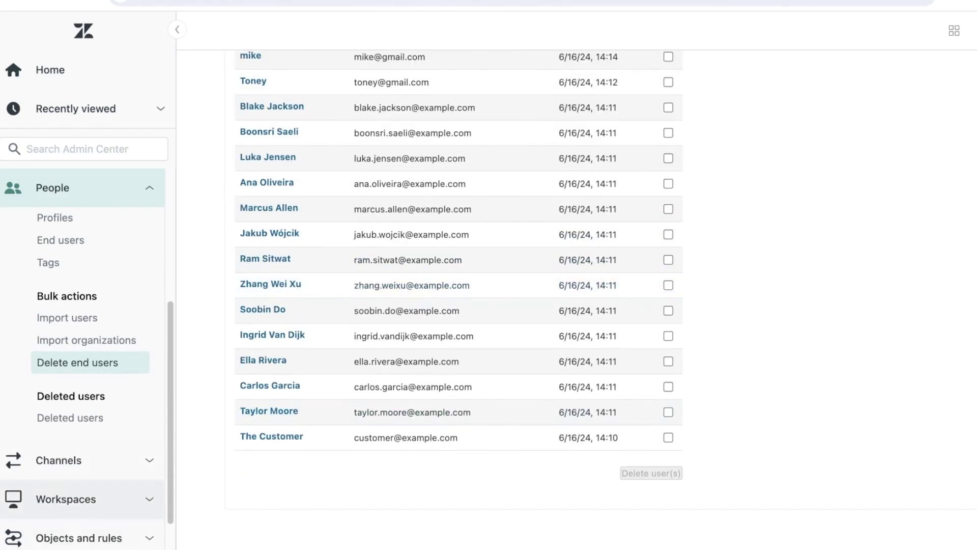
scroll(89, 380, down, 1)
click(76, 188)
click(58, 265)
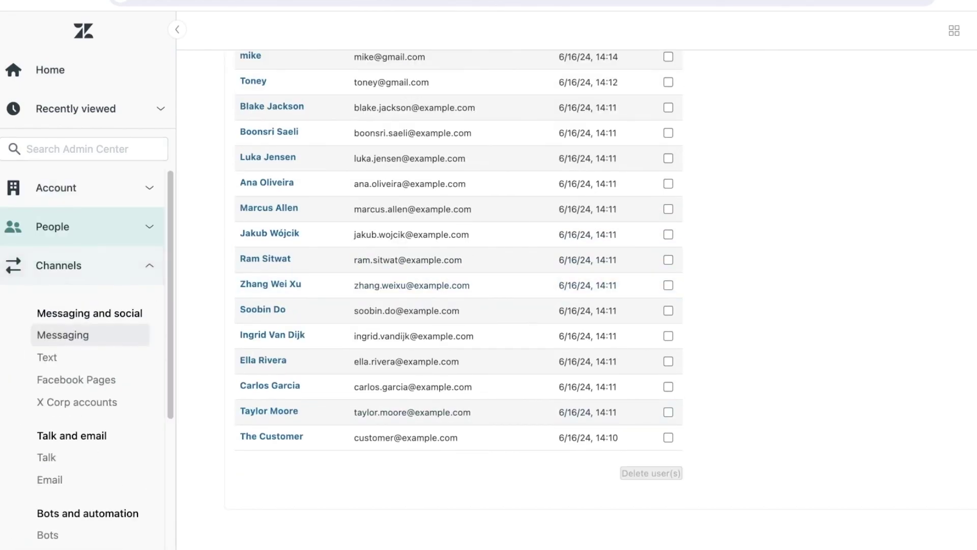
Expand Workspaces and Apps and integrations, collapse Apps and integrations, then expand Objects and rules
scroll(82, 381, down, 4)
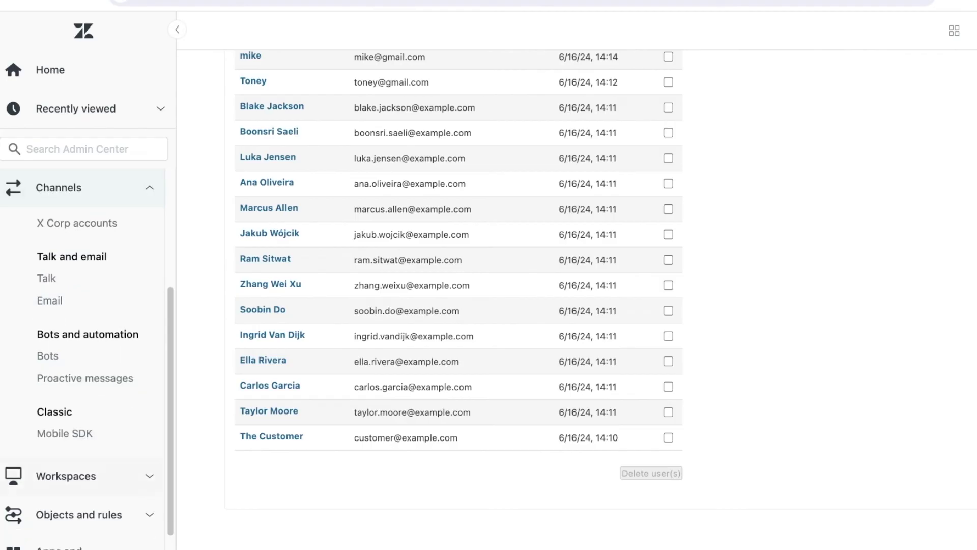
click(76, 447)
click(58, 533)
scroll(81, 407, down, 5)
click(76, 193)
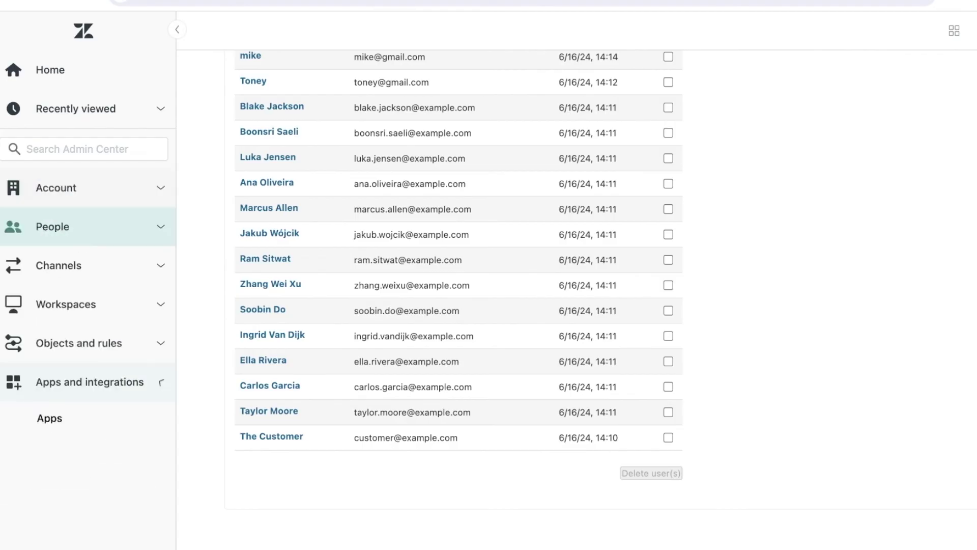
click(79, 342)
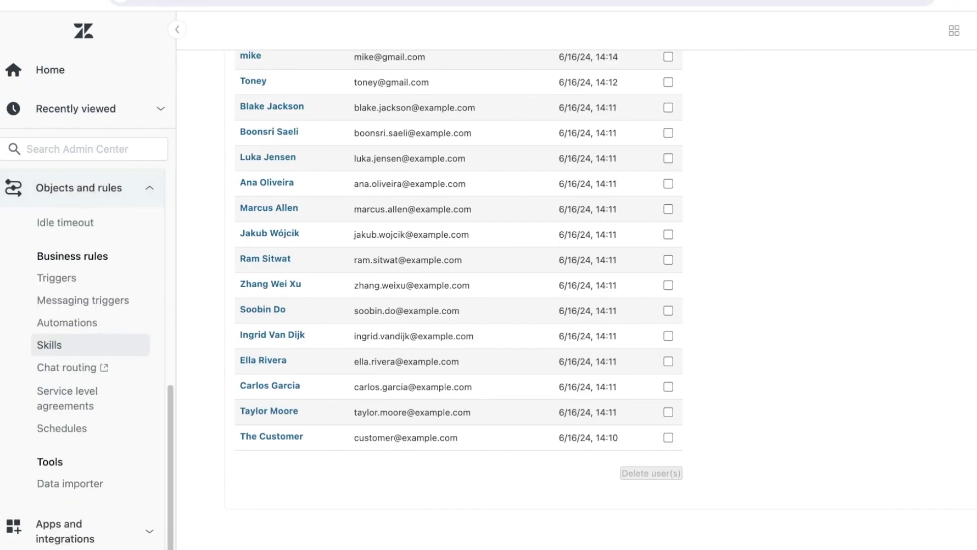
scroll(82, 305, up, 5)
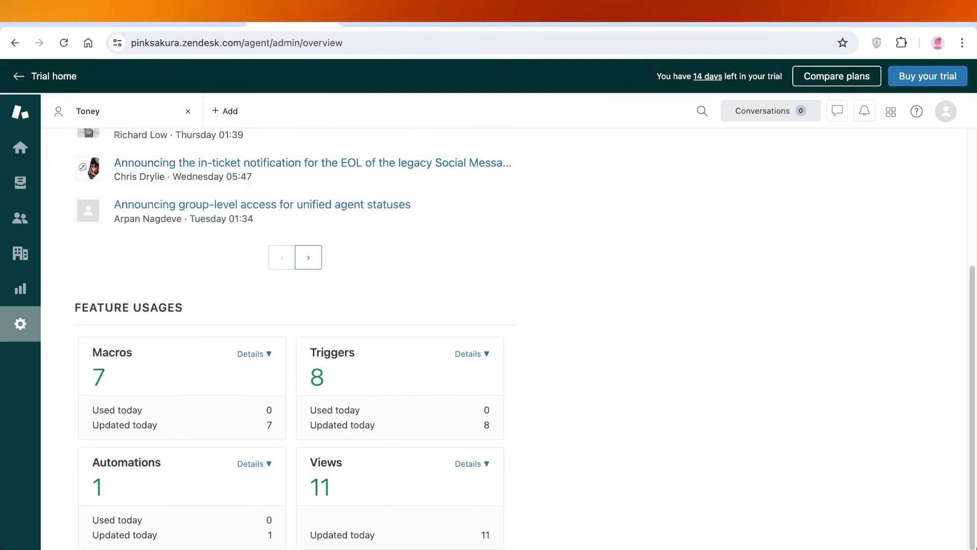
Go back to the Trial home's Learn more about Zendesk page
click(54, 76)
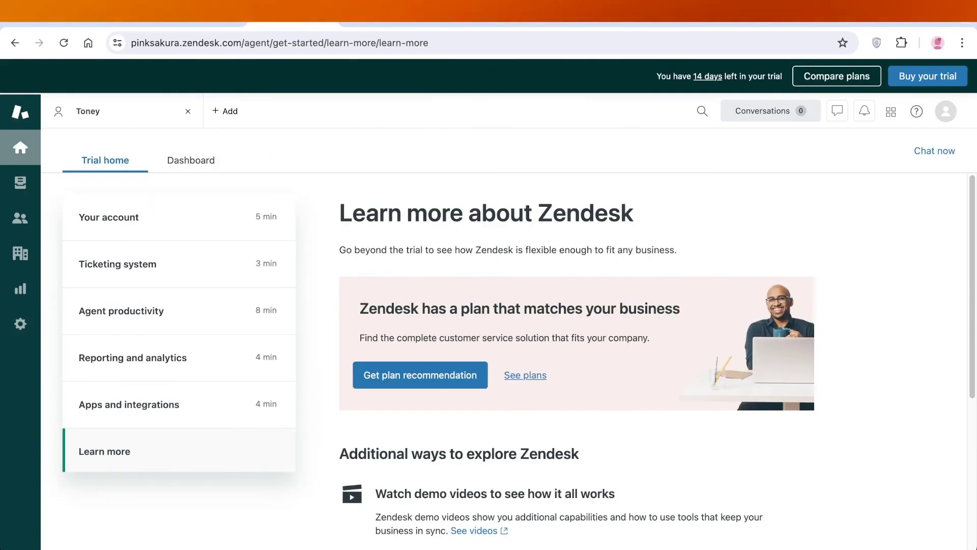